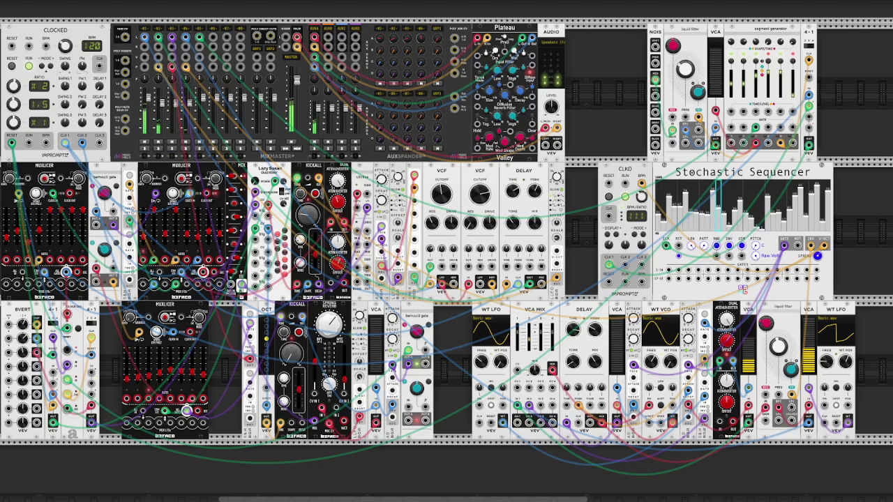
- Mute channels 3, 4 and 5 on the MixMaster mixer
scroll(229, 210, left, 5)
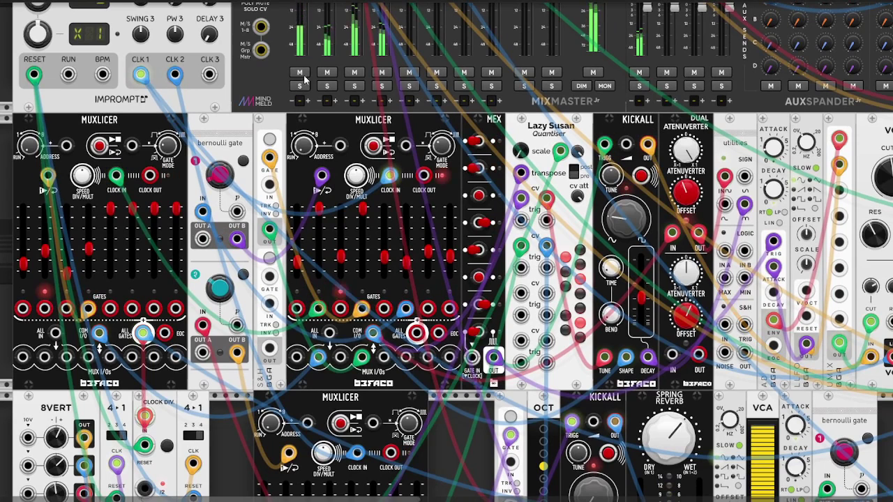
click(355, 72)
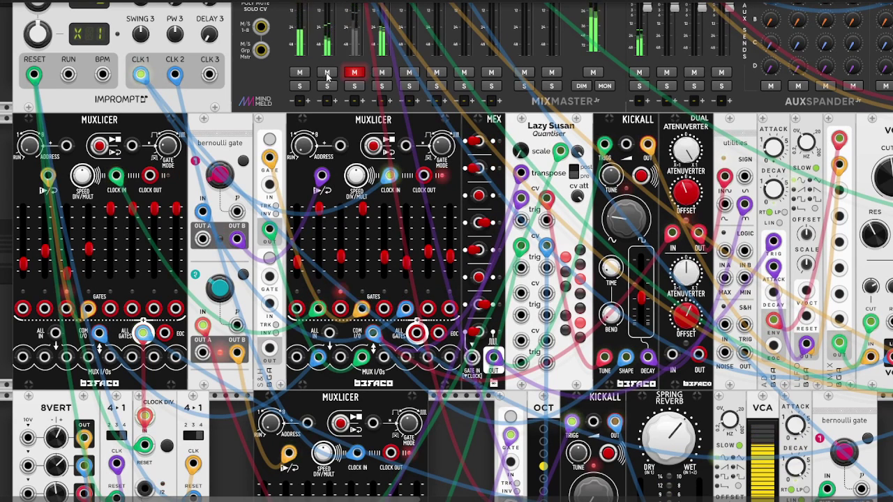
click(382, 72)
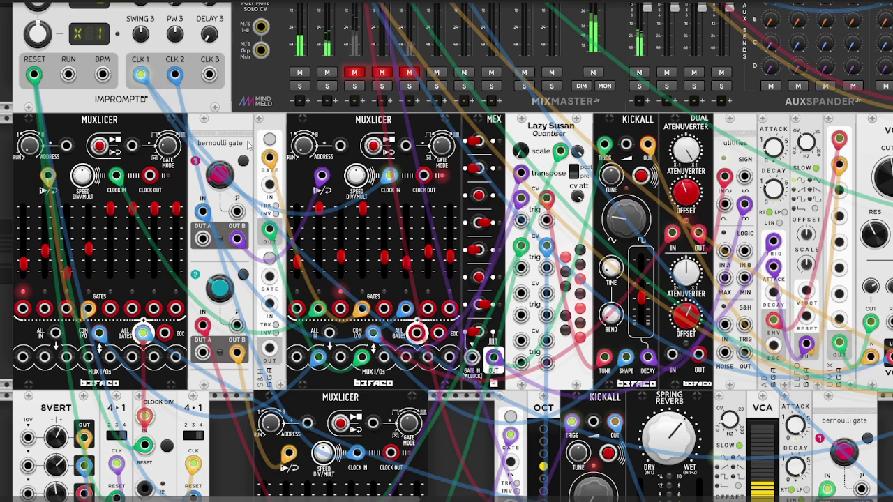
- Examine the Clocked tempo and ratios and trace the second Muxlicer's cables to the Lazy Susan quantiser, Kickall, attenuverter and envelope
scroll(112, 142, up, 3)
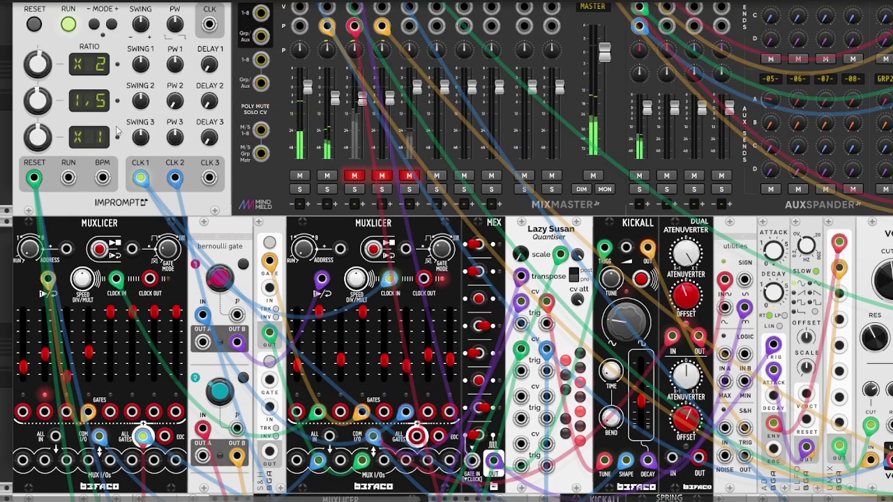
scroll(105, 112, up, 2)
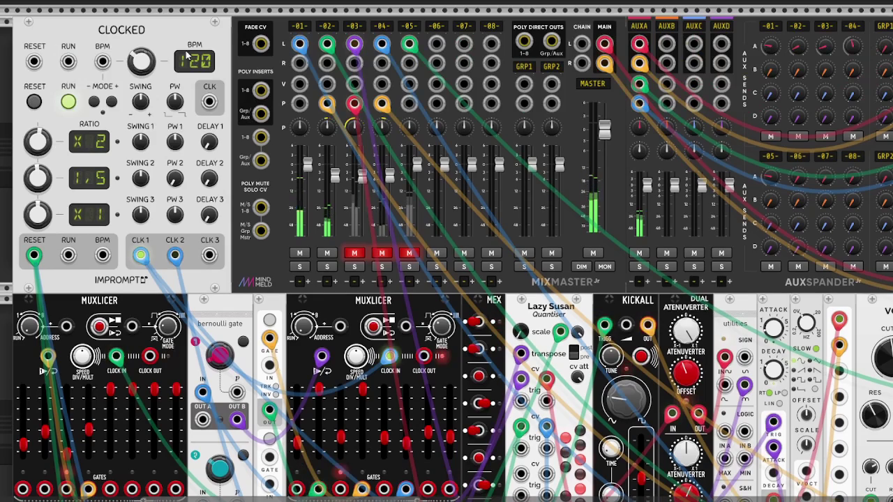
scroll(119, 168, down, 1)
scroll(139, 234, down, 5)
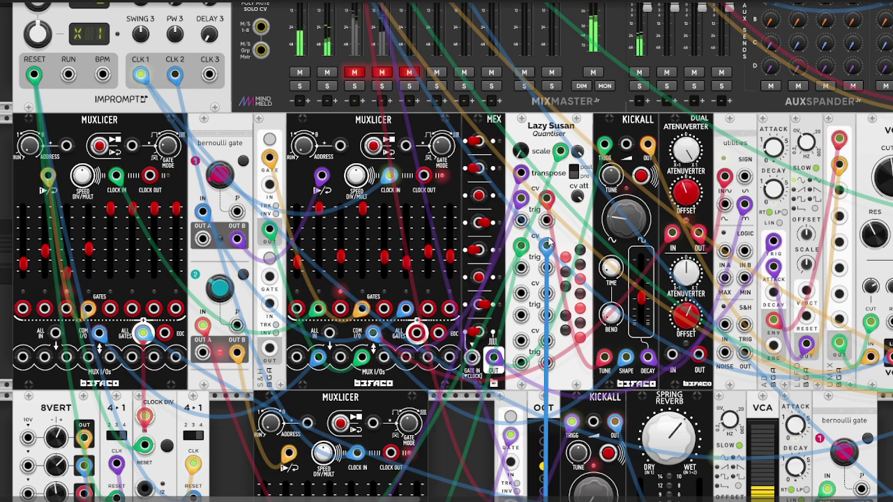
drag(522, 173, 524, 184)
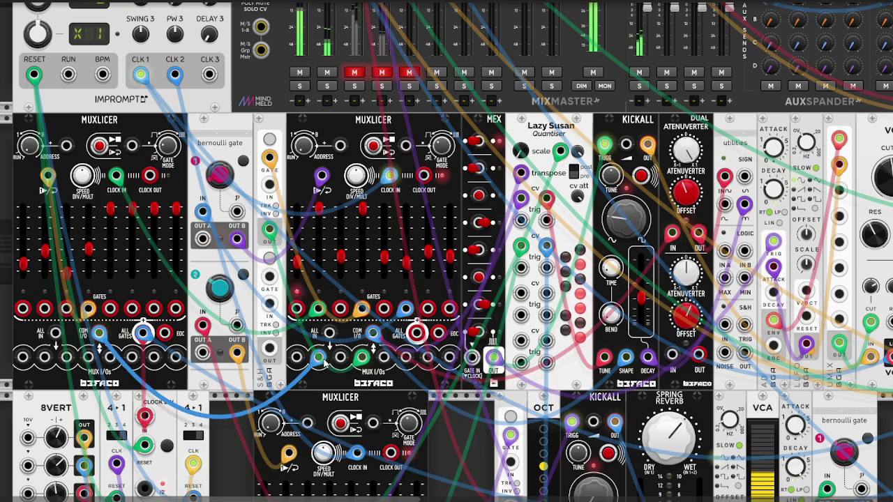
drag(405, 309, 203, 326)
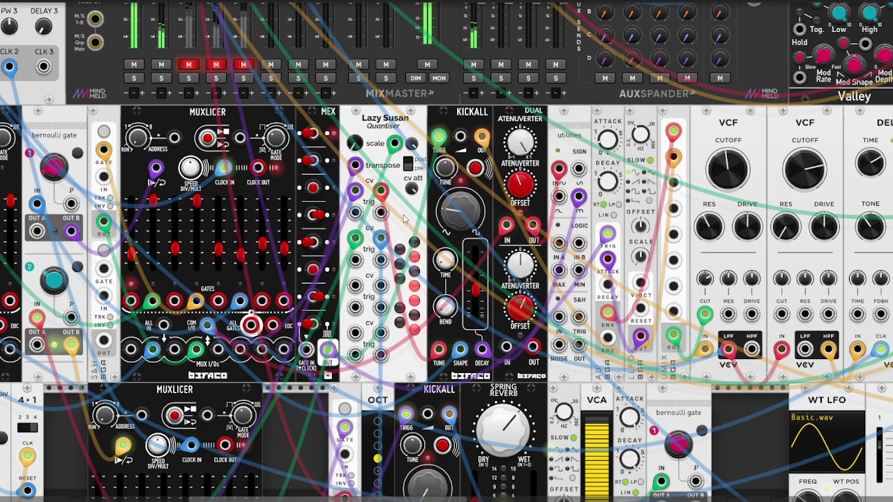
drag(206, 325, 461, 348)
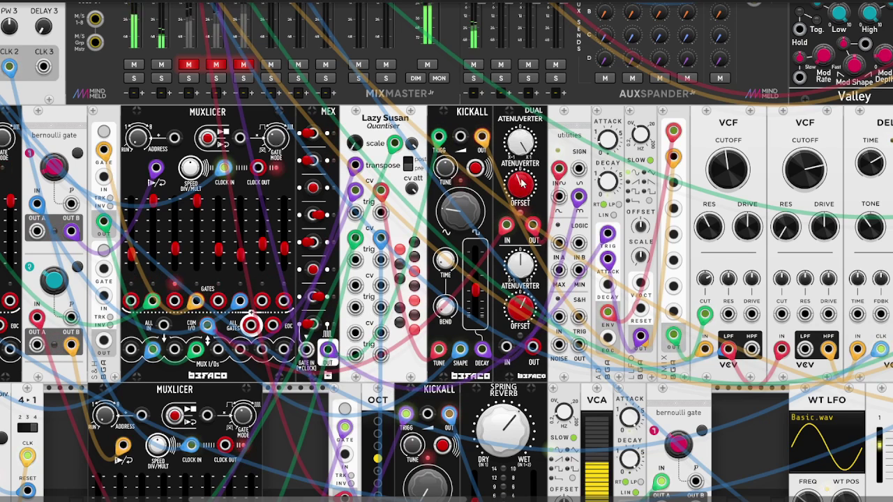
drag(482, 349, 579, 199)
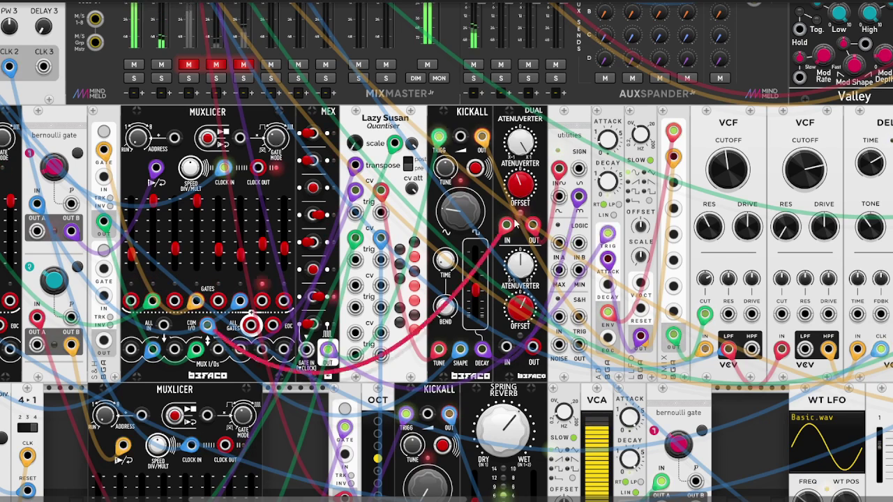
drag(328, 349, 608, 234)
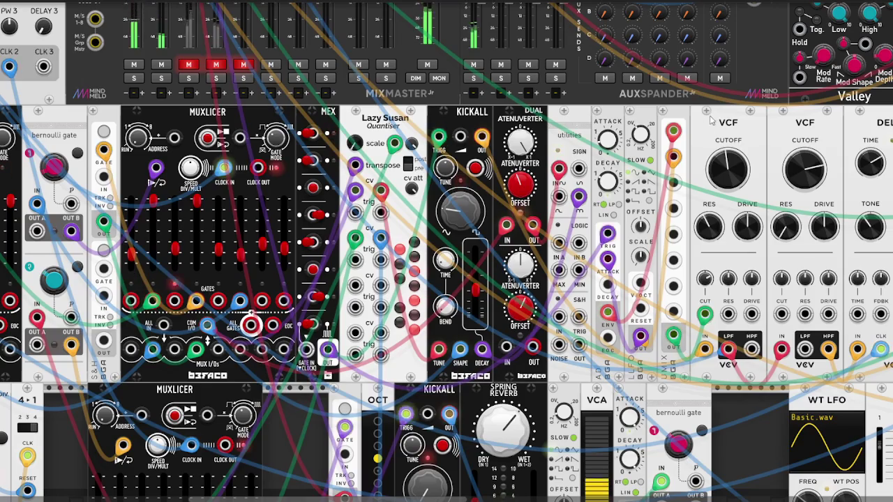
- Trace the voice's audio path through the two VCFs and the delay to the mixer, including the MEX connection to the delay clock
scroll(561, 122, right, 5)
scroll(546, 122, right, 3)
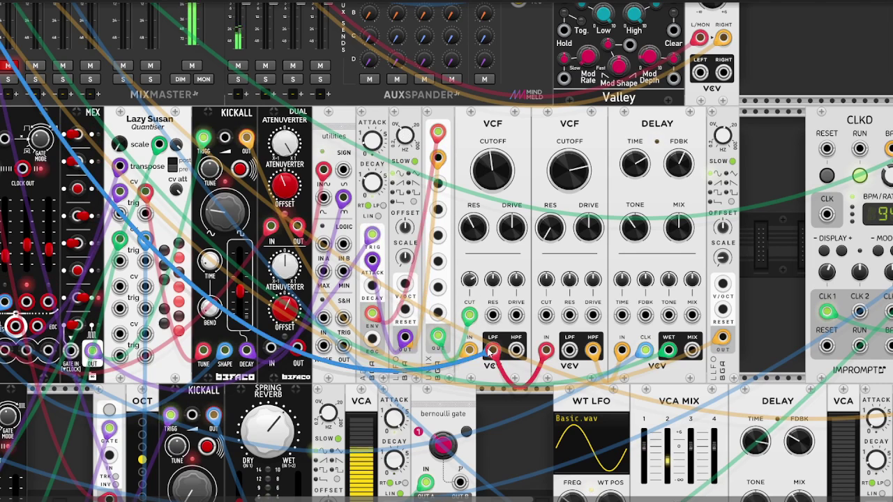
scroll(336, 194, up, 5)
scroll(336, 194, left, 8)
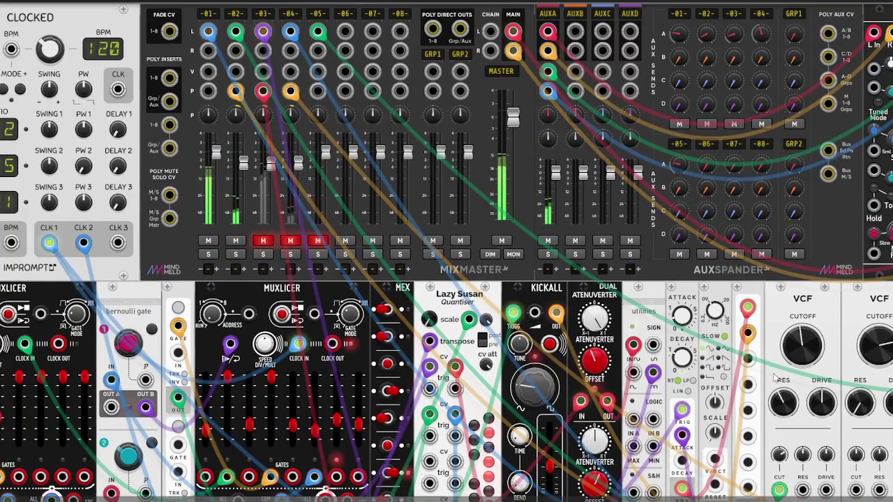
scroll(444, 234, down, 5)
scroll(444, 234, right, 10)
scroll(444, 235, down, 1)
scroll(445, 234, right, 2)
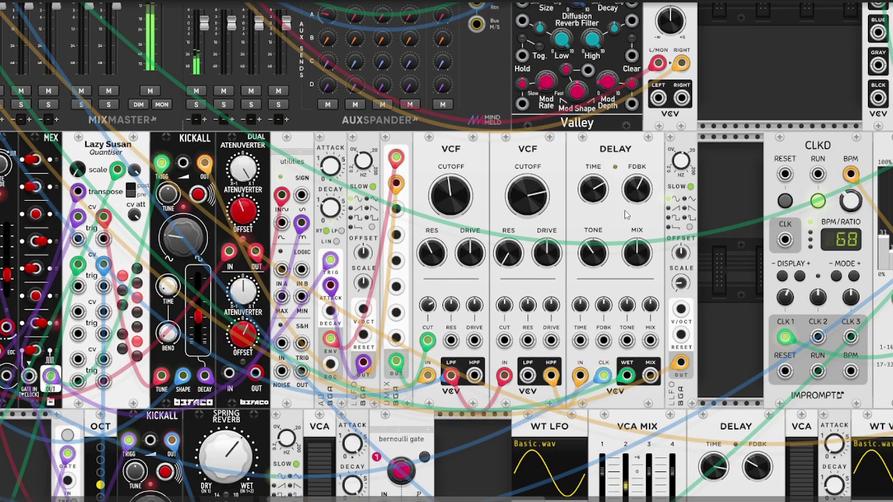
drag(28, 376, 602, 378)
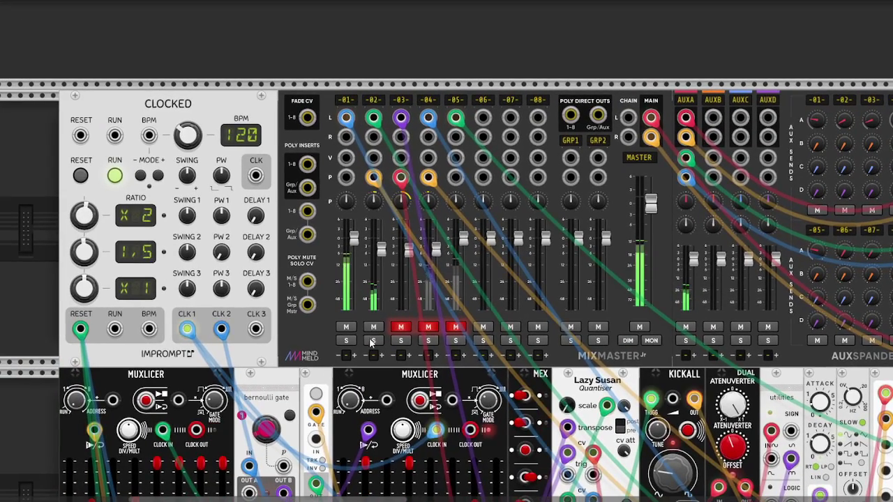
- Unmute channel 3 on the MixMaster mixer
click(372, 341)
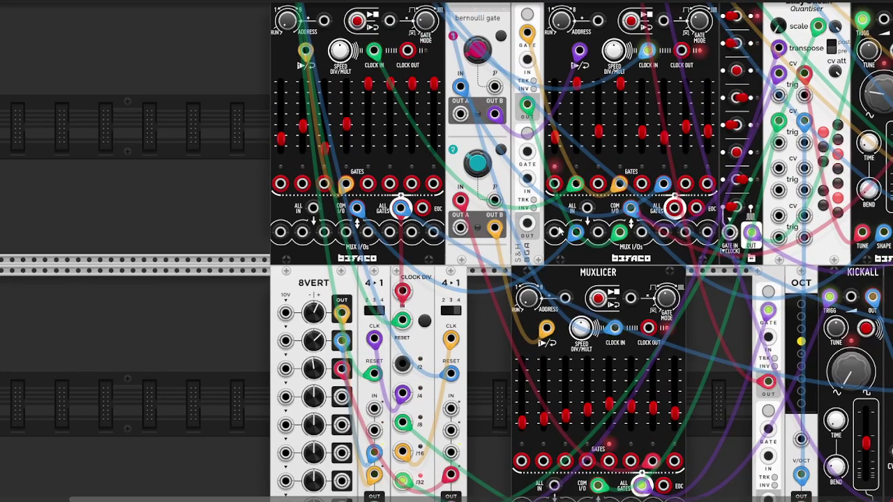
- Examine how the first Muxlicer drives the clock divider and how its outputs and the 8vert feed the two 4-to-1 switches
scroll(367, 148, up, 1)
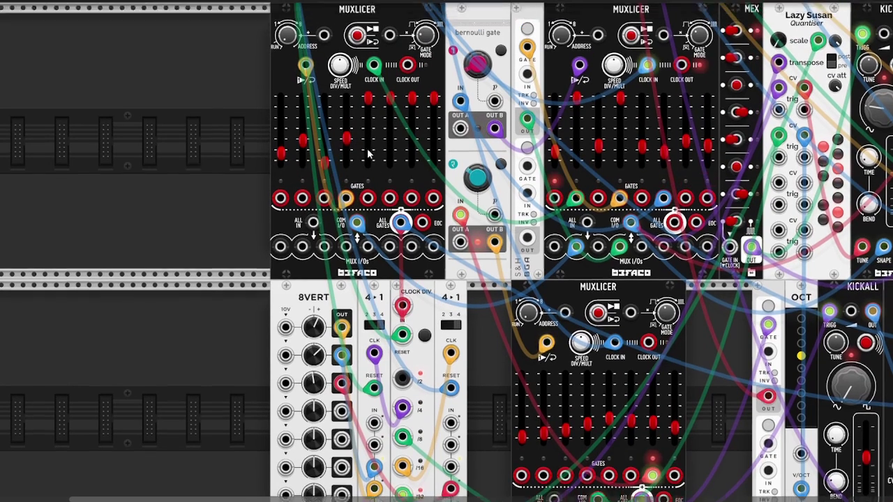
scroll(367, 148, up, 3)
scroll(372, 208, down, 10)
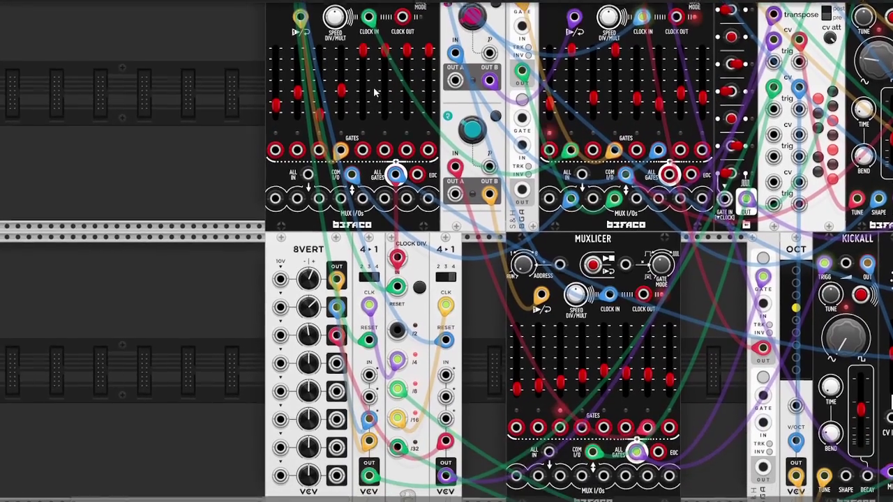
scroll(487, 216, down, 3)
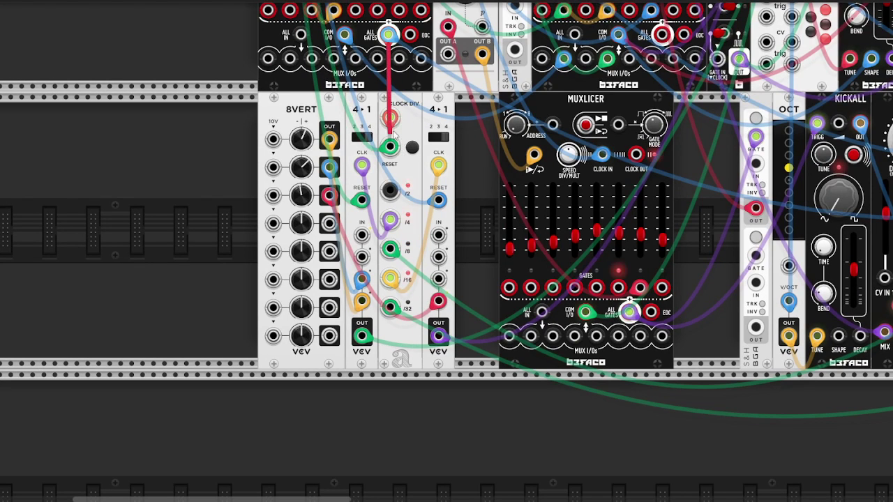
drag(366, 173, 363, 168)
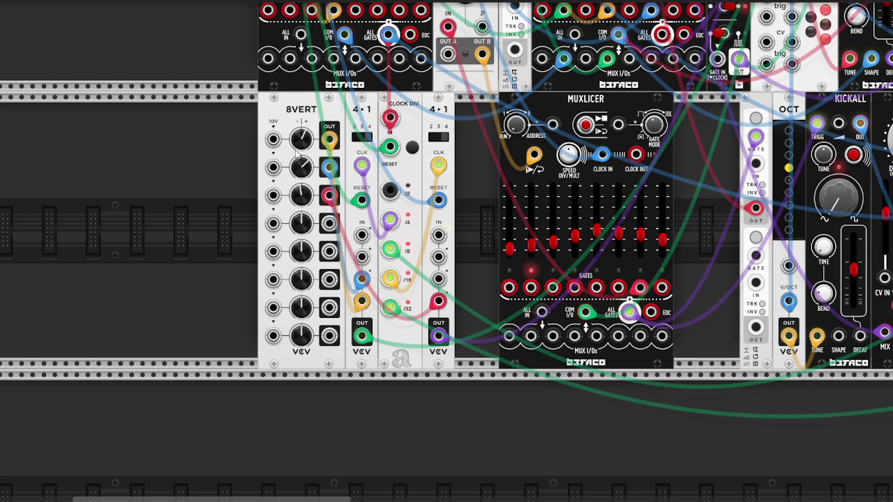
drag(708, 138, 367, 412)
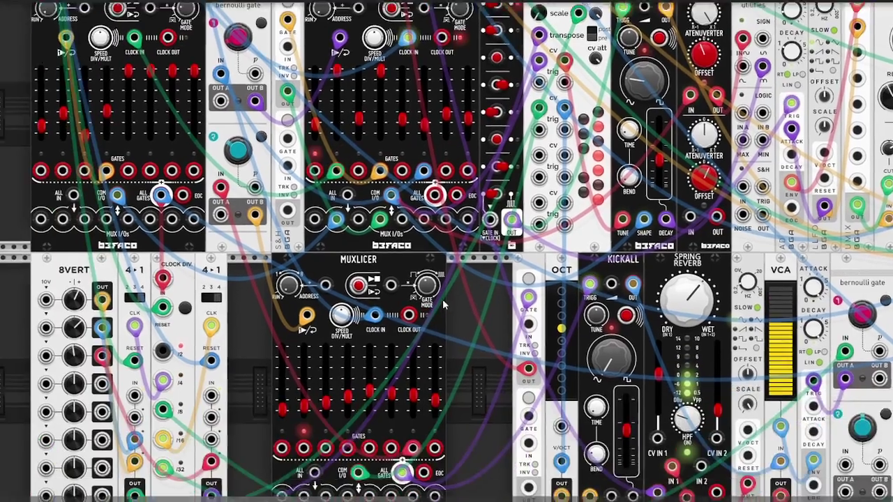
drag(443, 305, 588, 208)
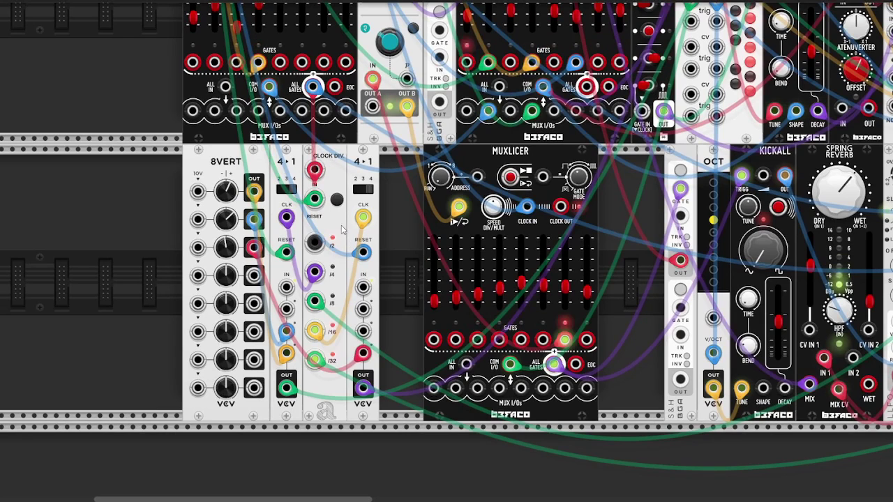
drag(315, 330, 363, 217)
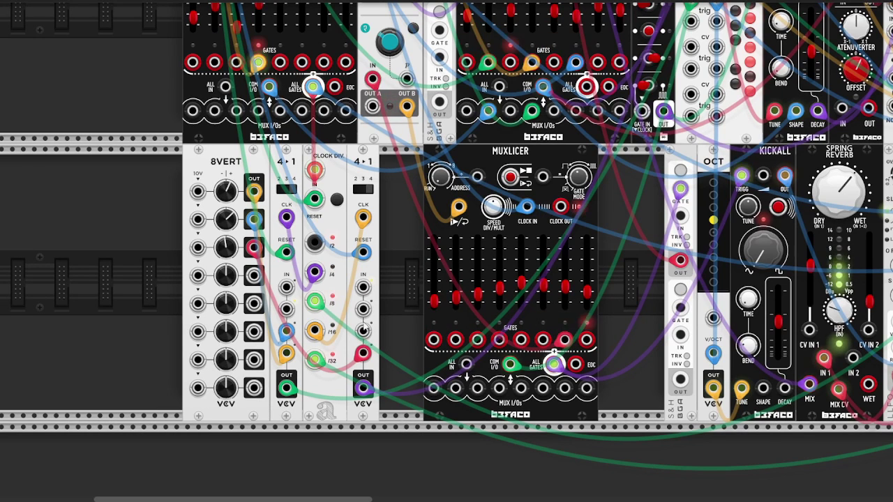
- Try the 8vert's third output in the second input of the second 4-to-1 switch, and return the cable to the fourth input
drag(370, 350, 367, 318)
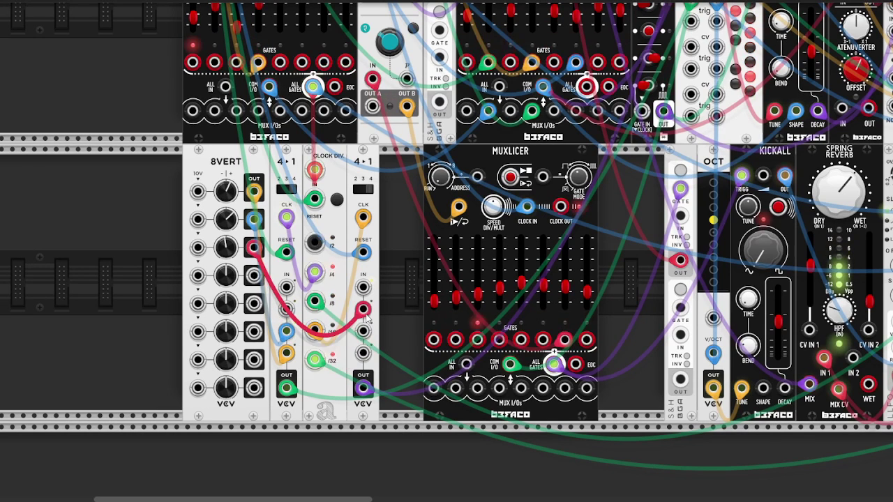
drag(314, 331, 363, 218)
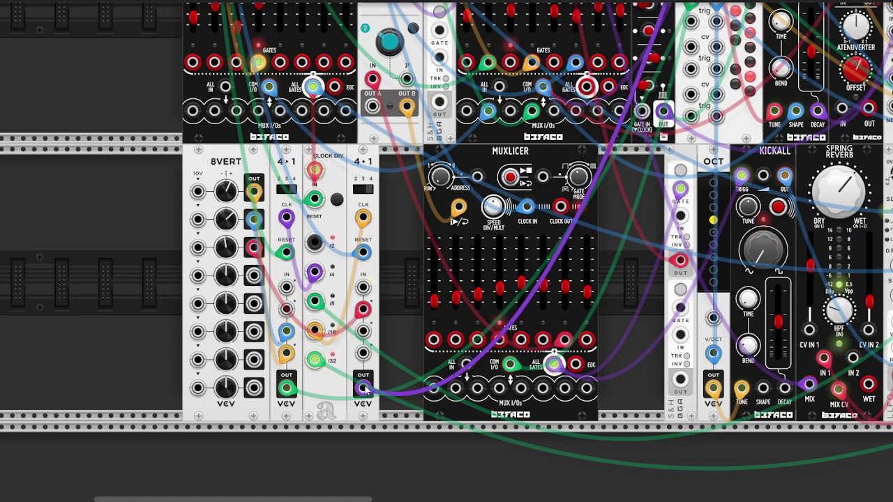
drag(404, 281, 181, 443)
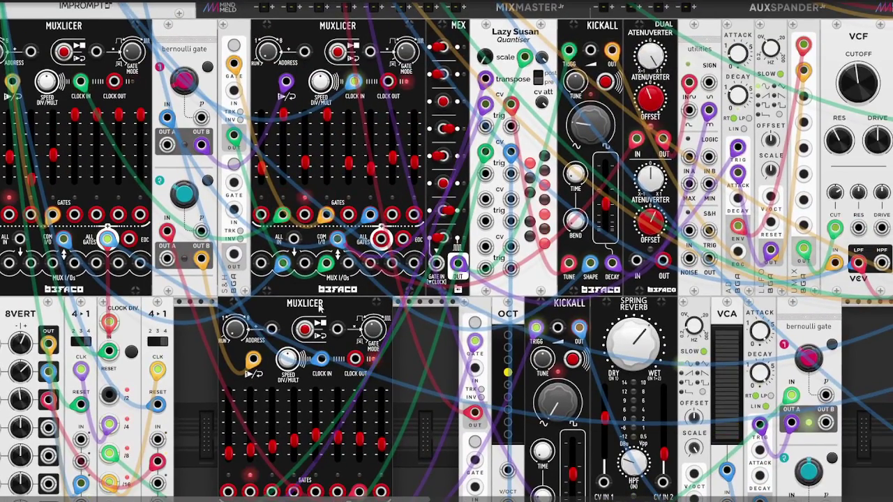
drag(192, 435, 277, 353)
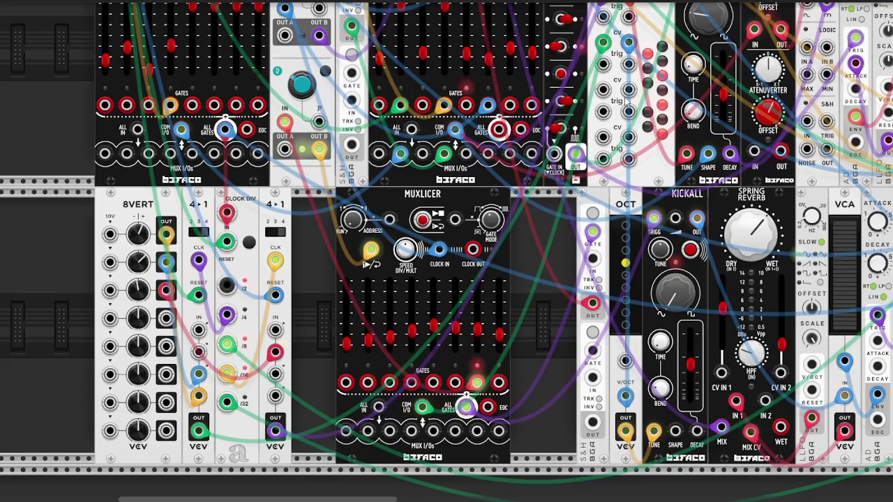
scroll(558, 161, right, 2)
scroll(590, 83, up, 3)
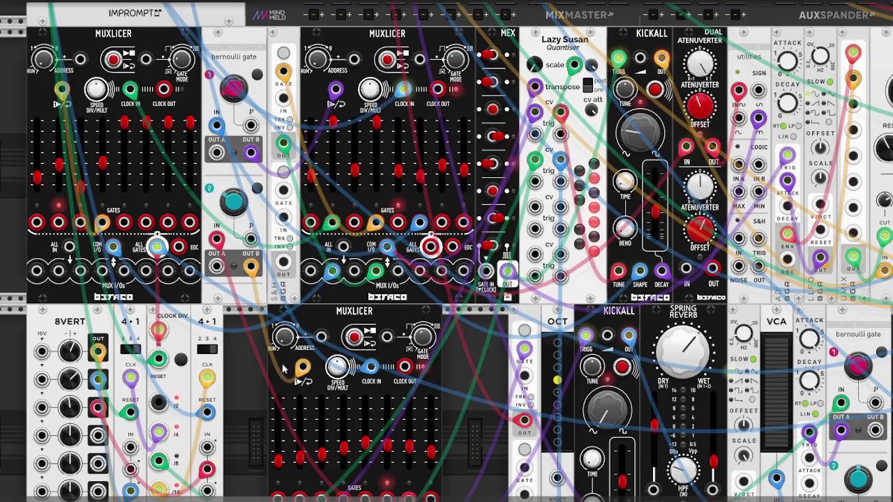
scroll(419, 201, down, 4)
scroll(419, 200, left, 4)
scroll(419, 200, down, 1)
scroll(415, 219, left, 1)
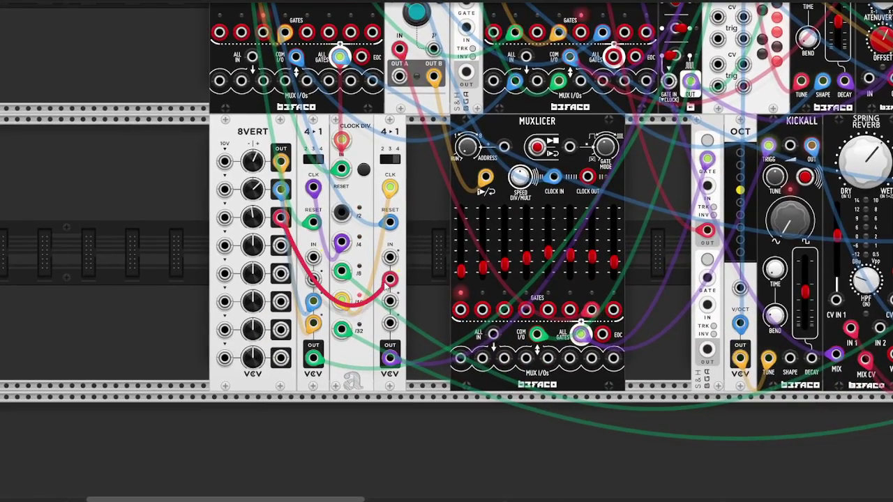
drag(388, 280, 389, 323)
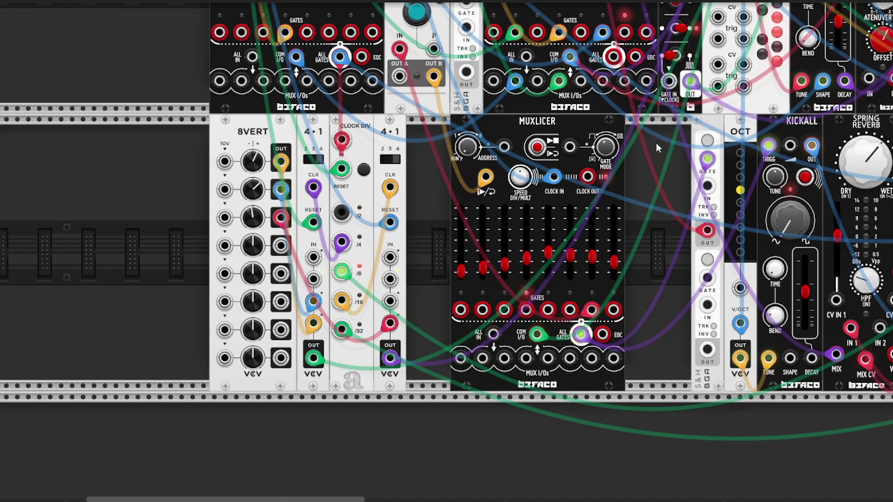
- Check the gate mode setting of the third-row Muxlicer
drag(656, 142, 430, 326)
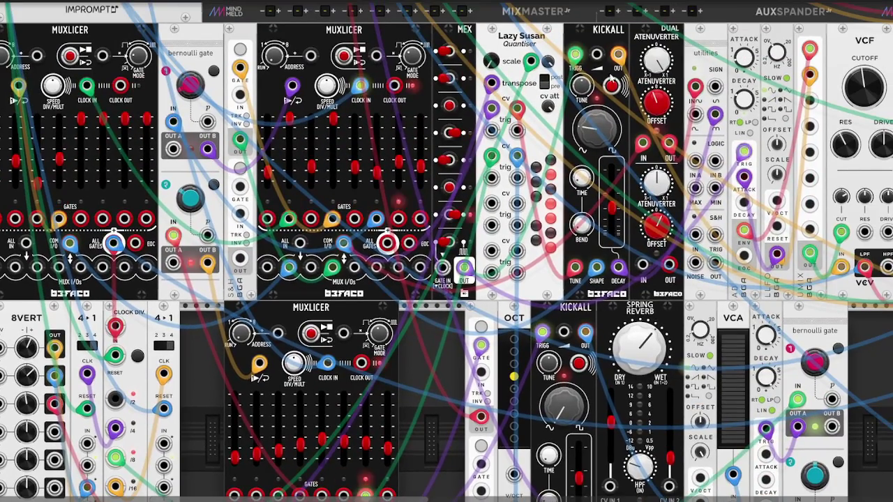
drag(593, 111, 490, 211)
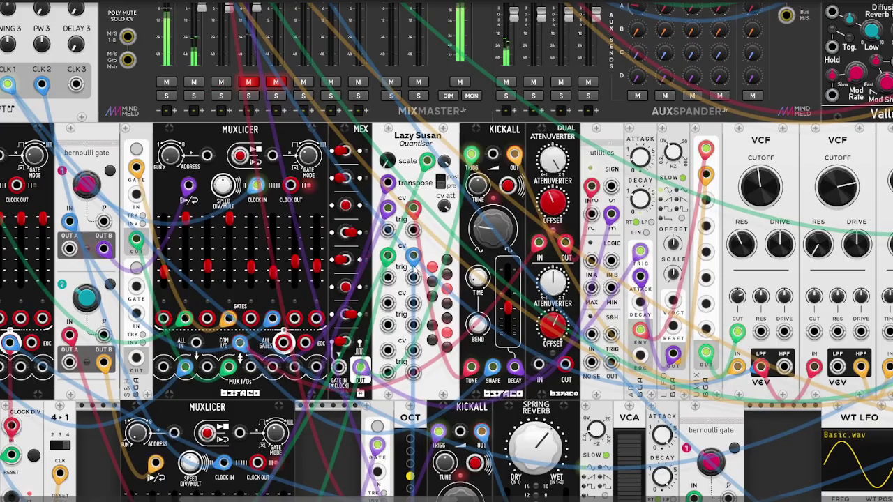
drag(409, 293, 572, 0)
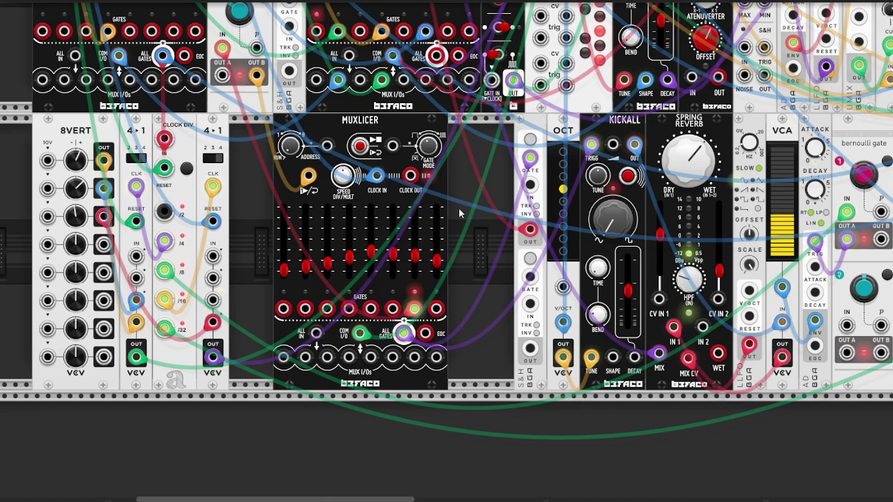
right_click(423, 152)
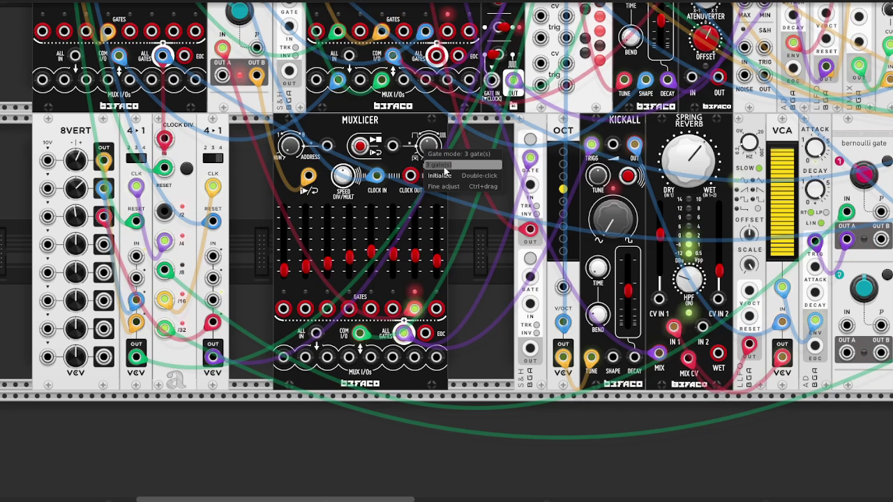
drag(377, 175, 379, 185)
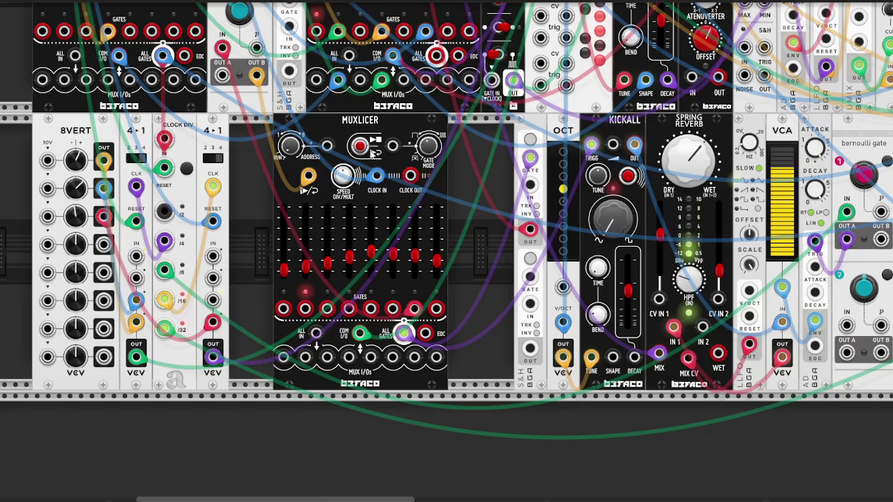
- Examine how the Clocked module's clock output feeds the clock input of the third-row Muxlicer
scroll(380, 179, up, 3)
scroll(532, 334, up, 5)
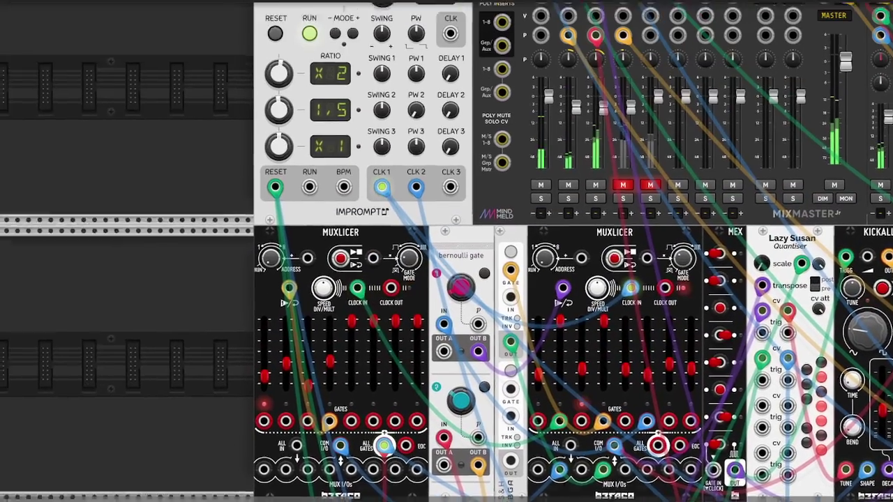
scroll(342, 117, up, 1)
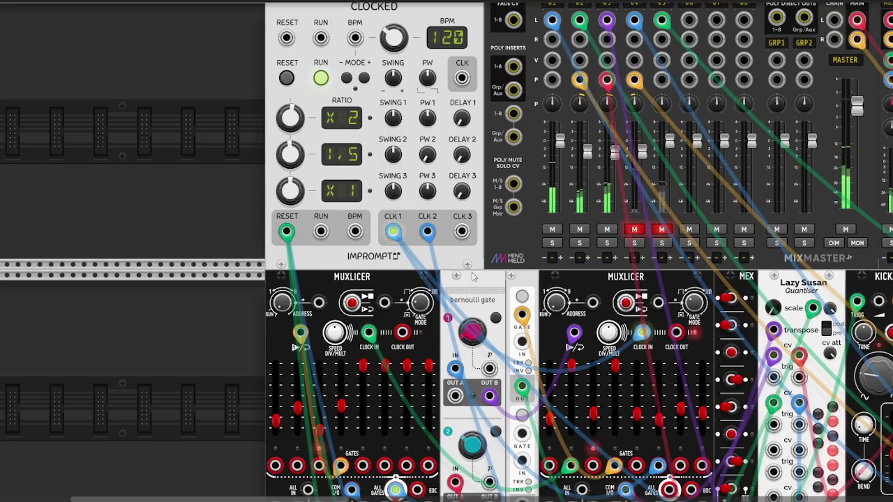
scroll(380, 179, down, 5)
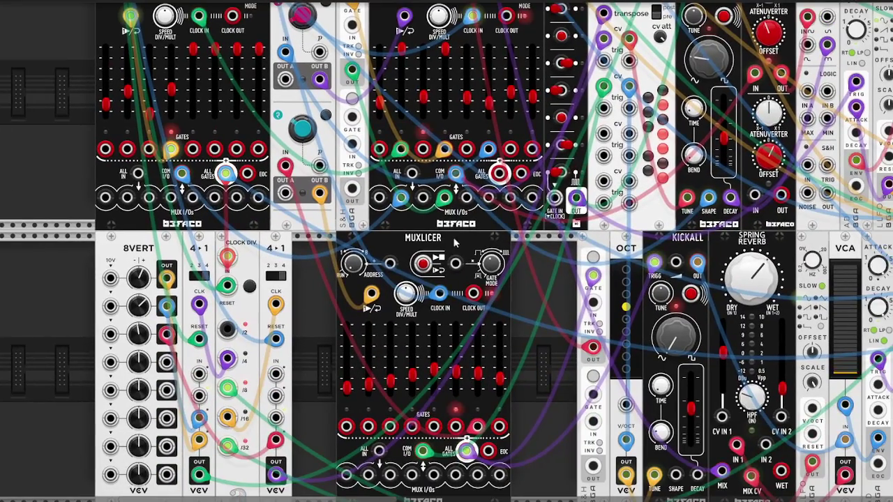
drag(528, 300, 551, 205)
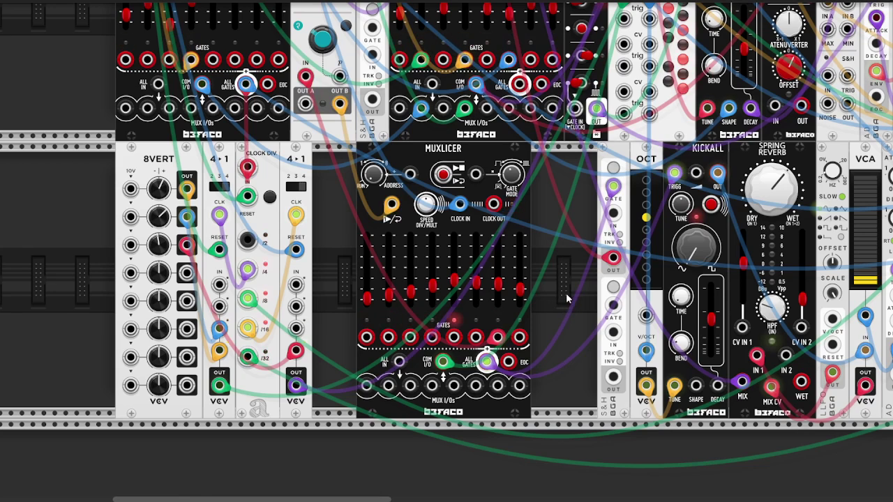
scroll(566, 293, right, 2)
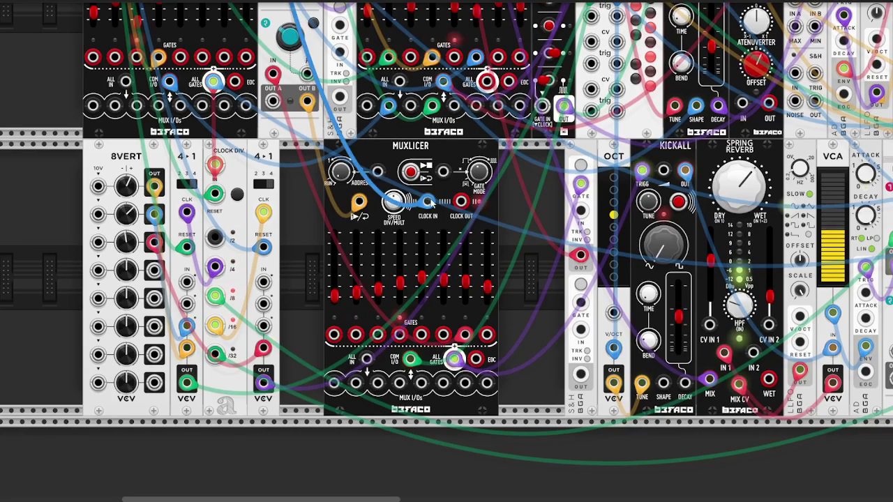
scroll(527, 242, right, 6)
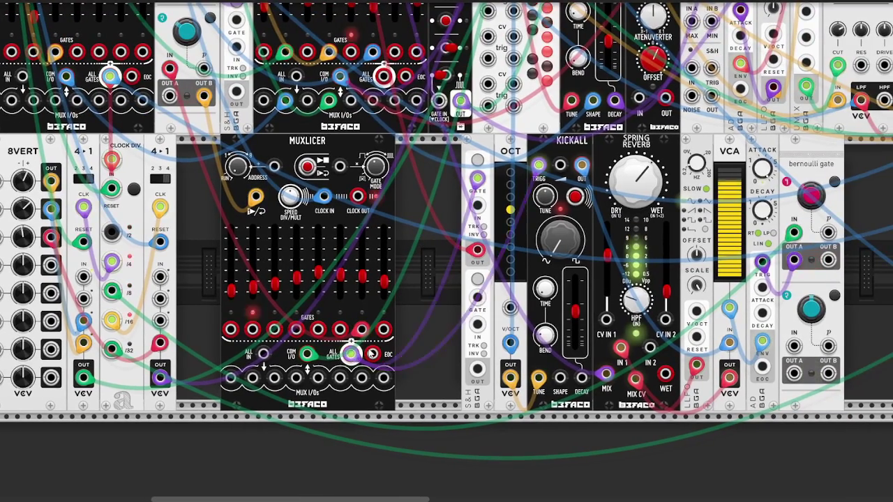
scroll(433, 276, right, 2)
scroll(382, 277, right, 3)
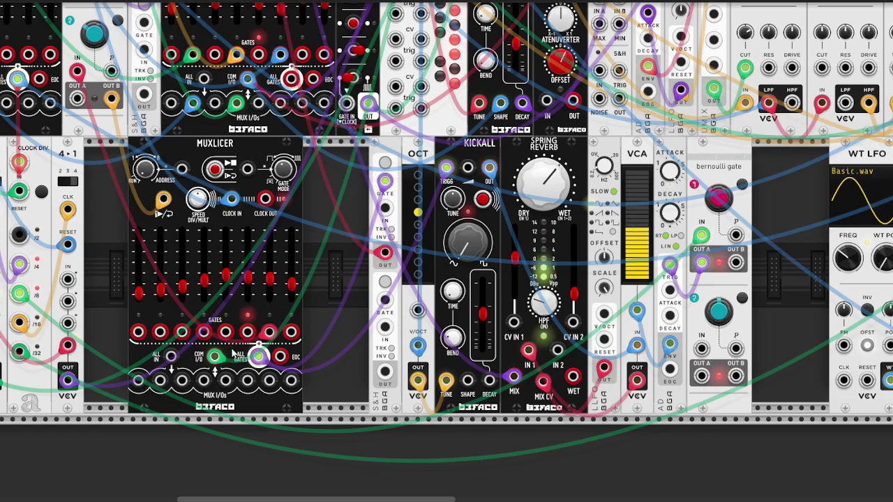
- Check the third-row Kickall's tune setting and trace its trigger and pitch cables through the Muxlicer and the Lazy Susan quantiser
drag(259, 357, 446, 168)
scroll(457, 149, right, 3)
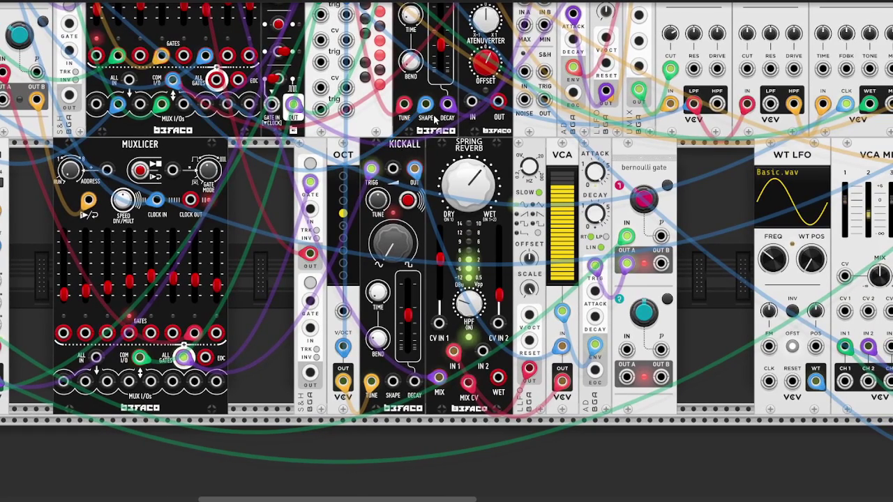
right_click(379, 204)
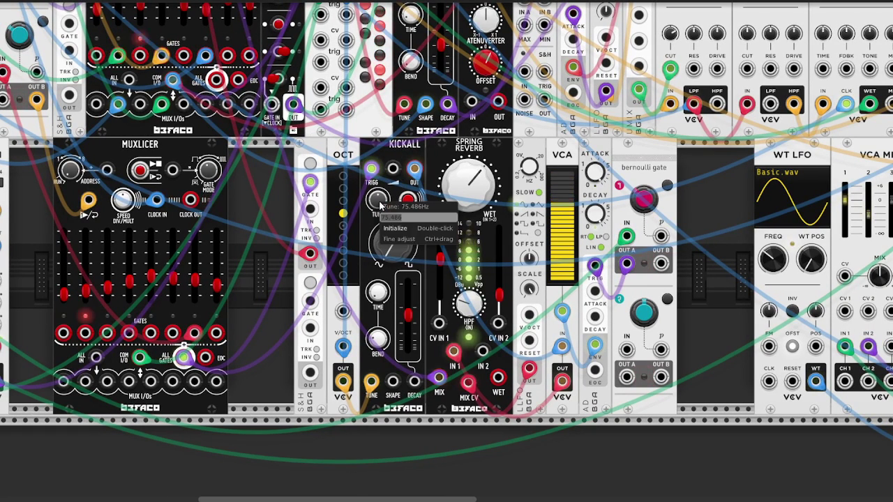
click(269, 214)
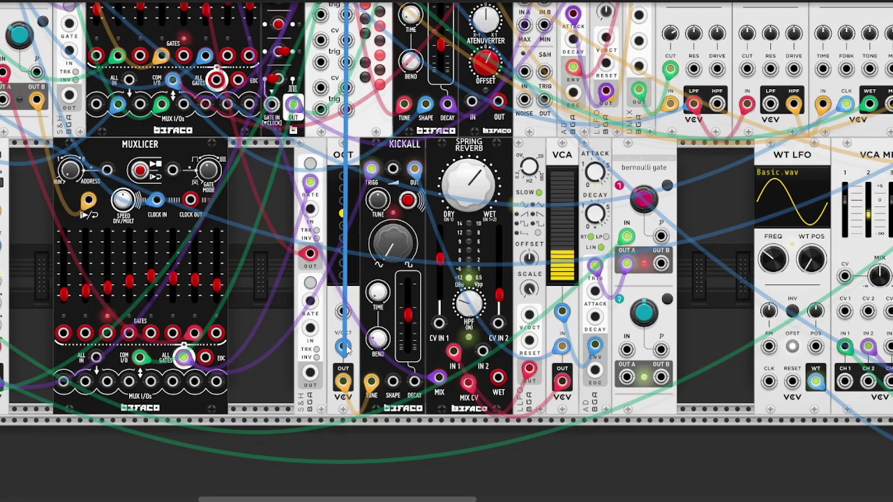
drag(293, 103, 139, 359)
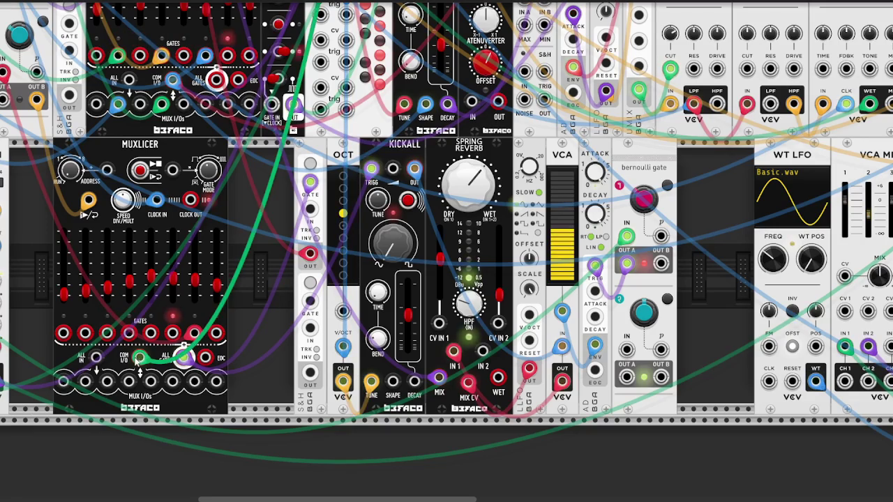
scroll(244, 293, up, 2)
scroll(245, 288, up, 3)
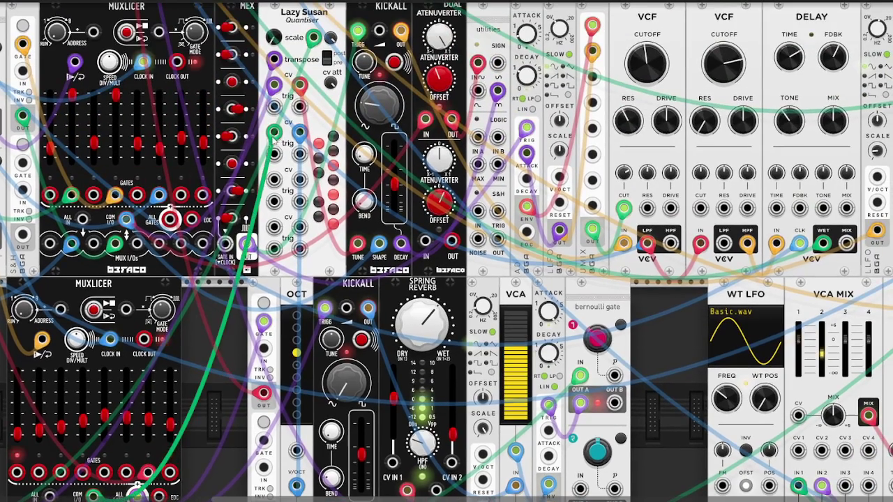
scroll(295, 282, down, 3)
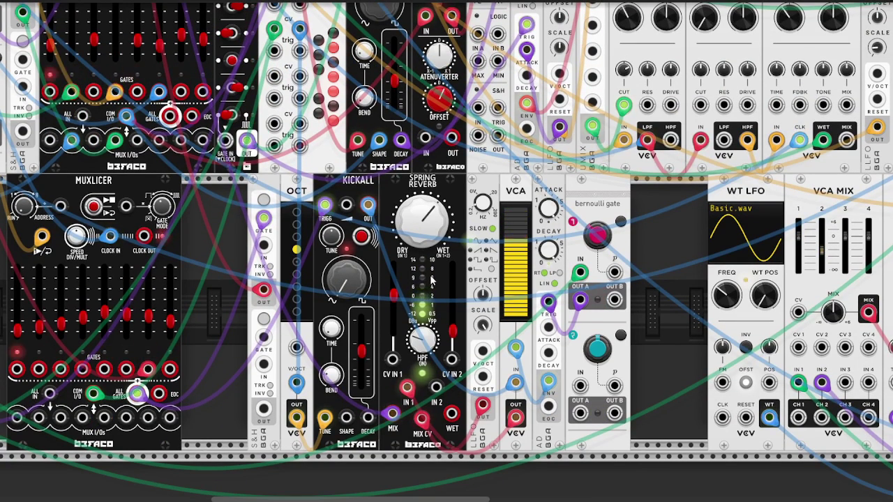
- Examine how the Spring Reverb, VCA, envelope and Bernoulli gate are connected to the third-row Kickall's output
scroll(330, 209, right, 2)
scroll(330, 209, down, 2)
scroll(331, 209, left, 2)
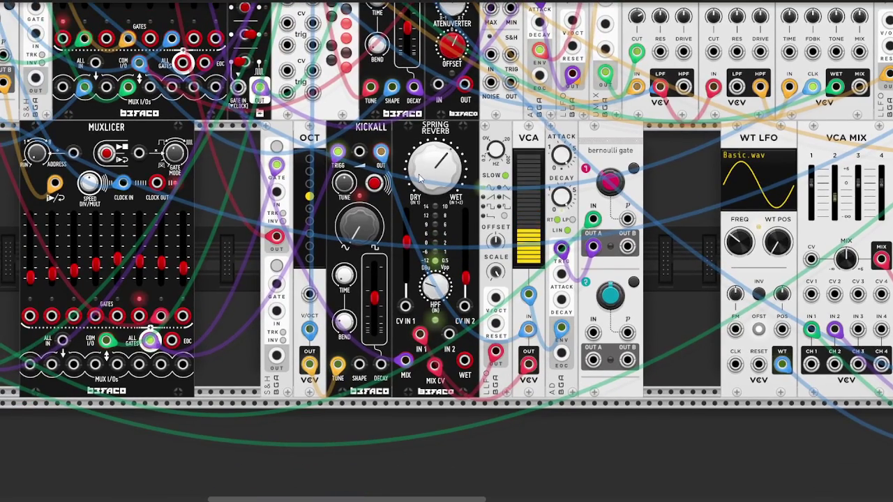
drag(494, 353, 452, 375)
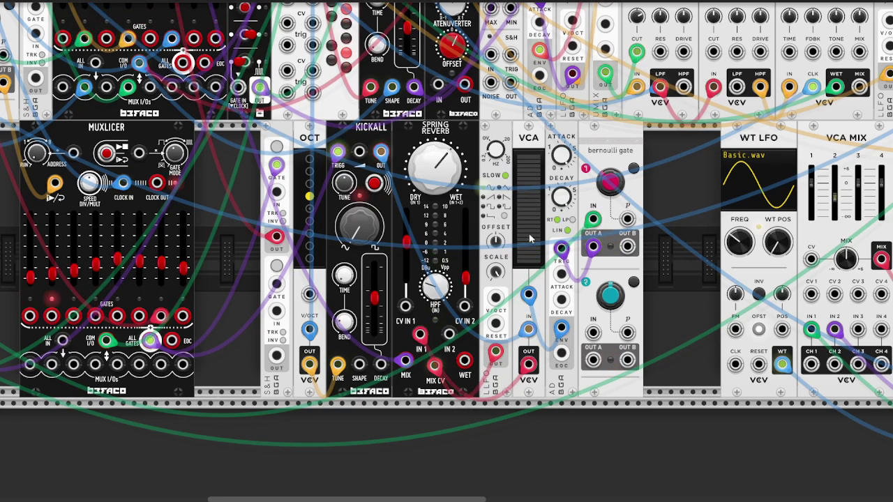
click(382, 154)
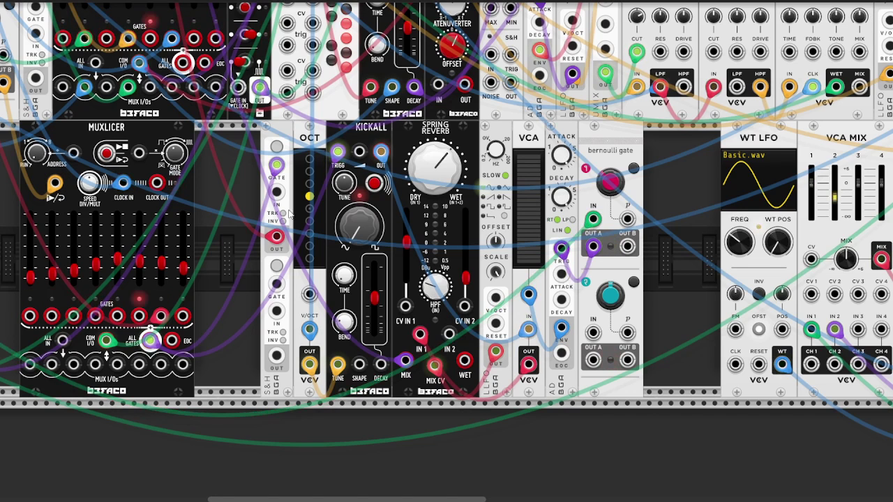
scroll(251, 206, left, 5)
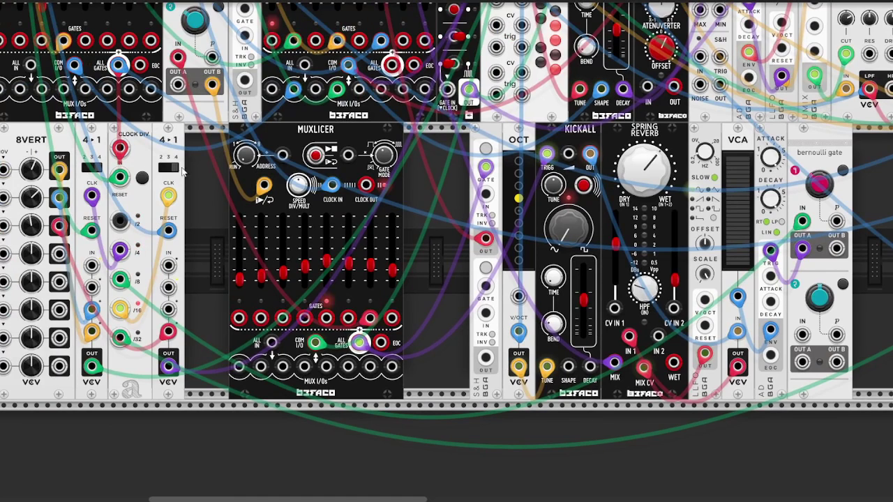
scroll(119, 180, left, 2)
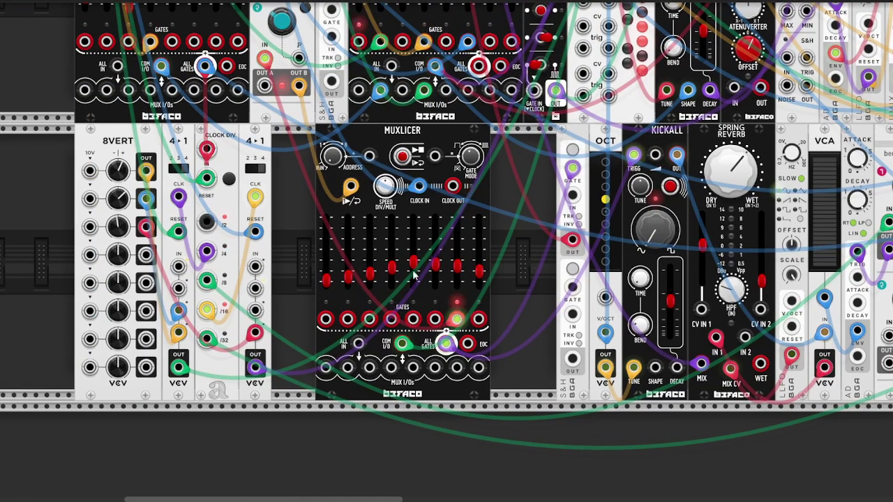
scroll(419, 265, right, 5)
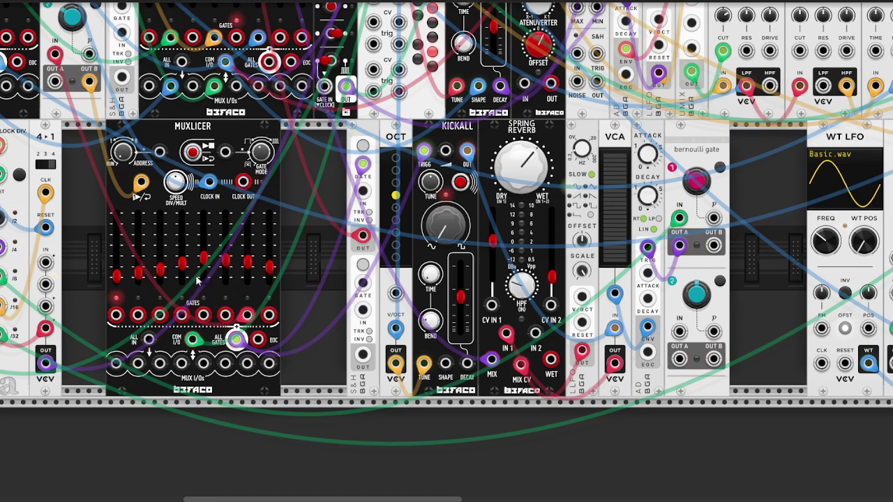
drag(642, 256, 648, 248)
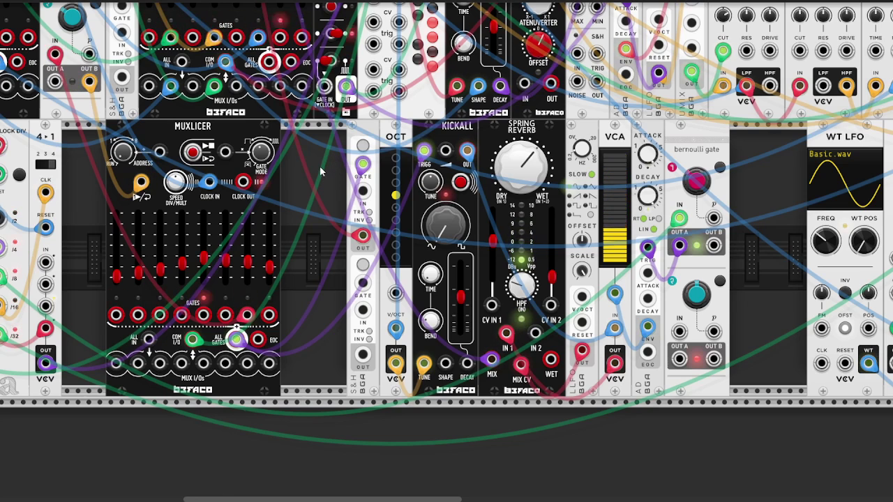
drag(318, 167, 347, 205)
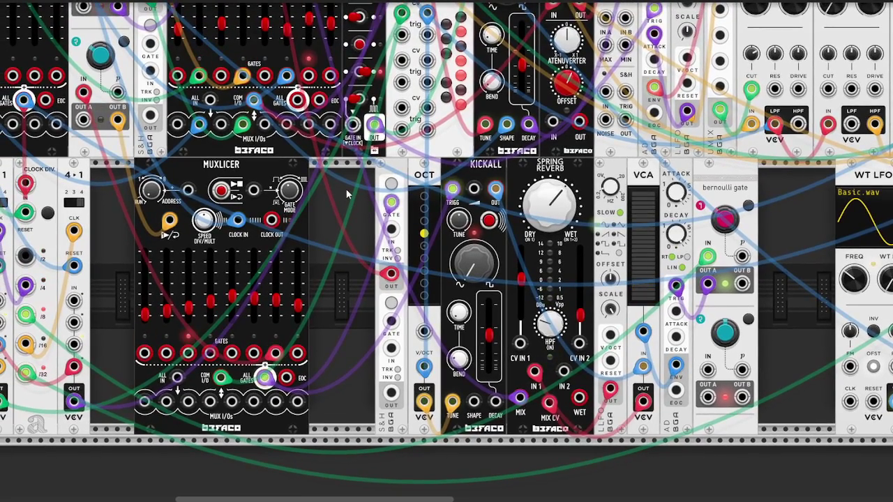
- Unmute channel 4 on the MixMaster mixer
scroll(347, 194, down, 2)
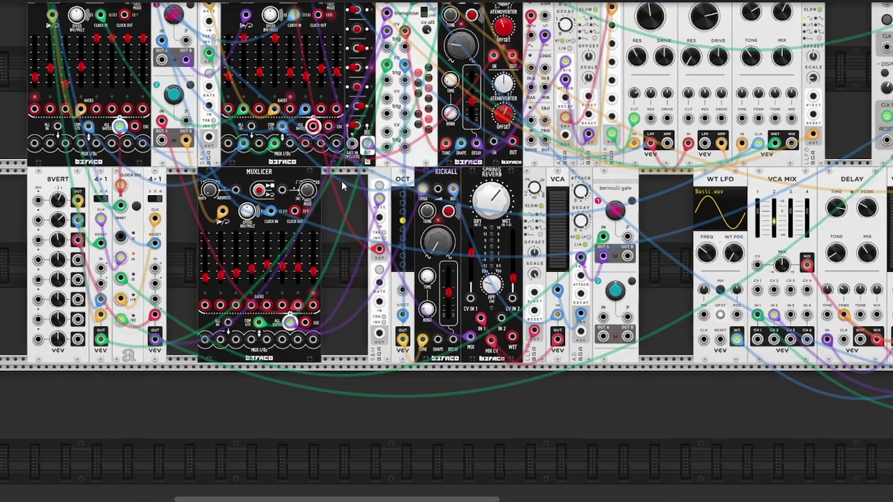
drag(341, 180, 556, 474)
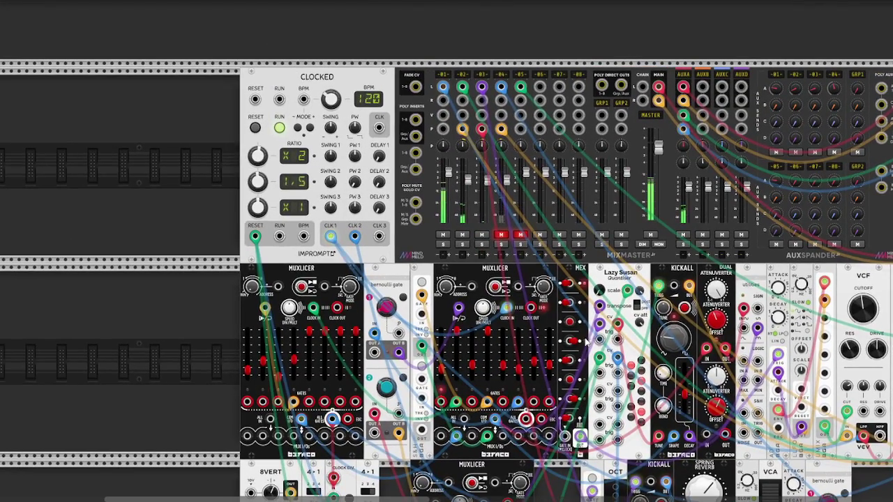
scroll(349, 188, down, 5)
scroll(349, 189, right, 8)
scroll(369, 196, down, 2)
scroll(369, 195, right, 5)
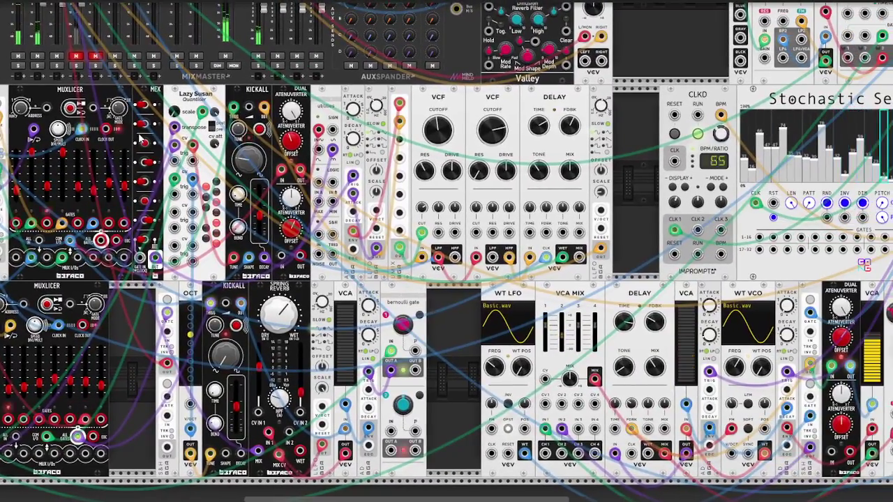
scroll(197, 163, up, 5)
scroll(197, 163, left, 3)
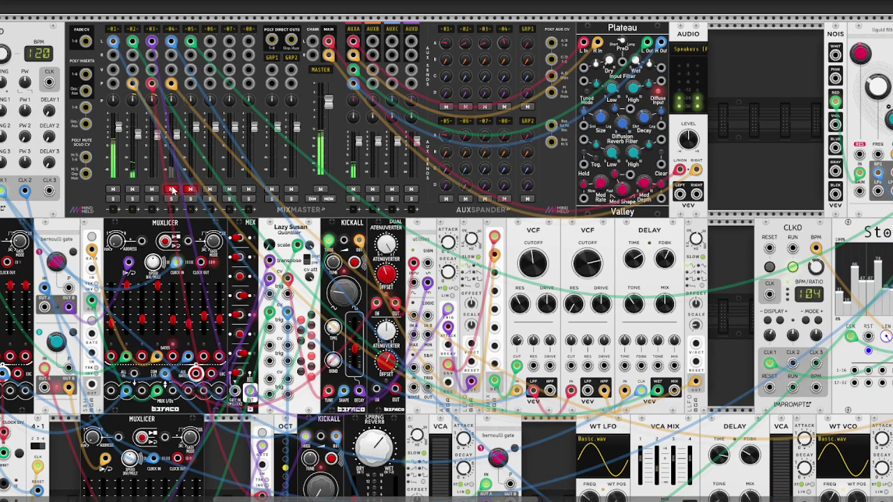
click(172, 189)
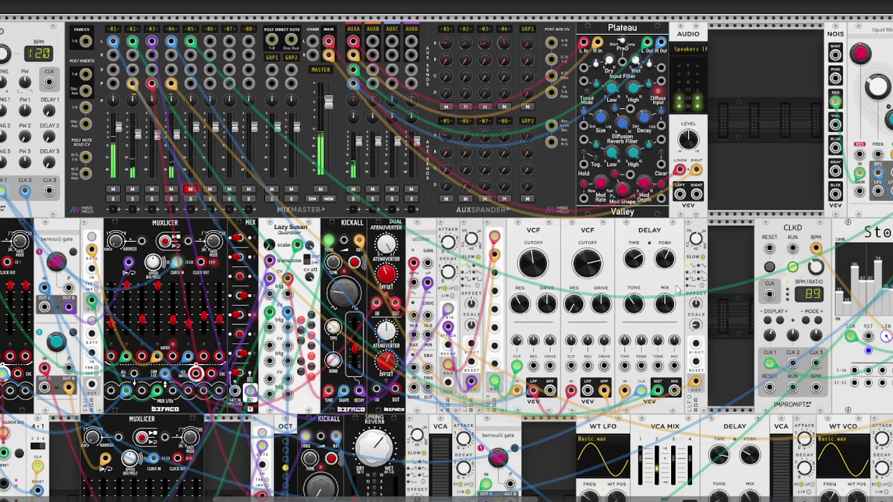
- Mute channels 1, 2 and 3 on the MixMaster mixer
drag(738, 299, 394, 129)
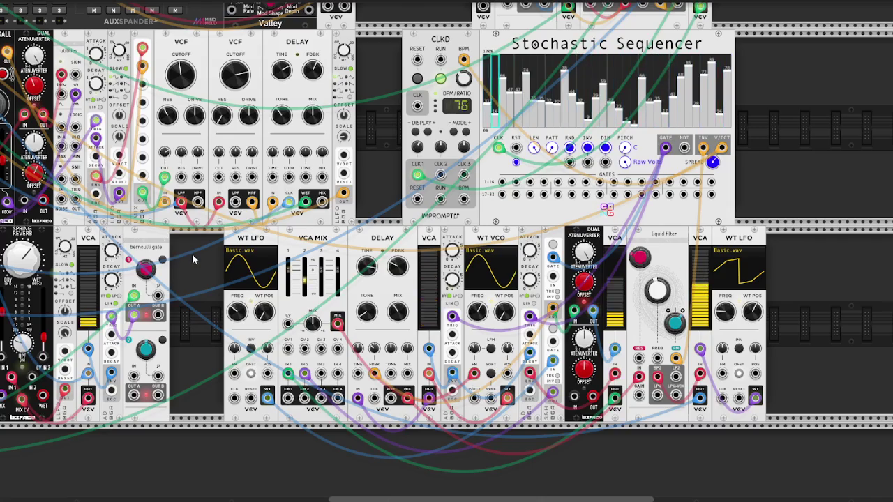
scroll(192, 254, down, 3)
scroll(98, 154, up, 3)
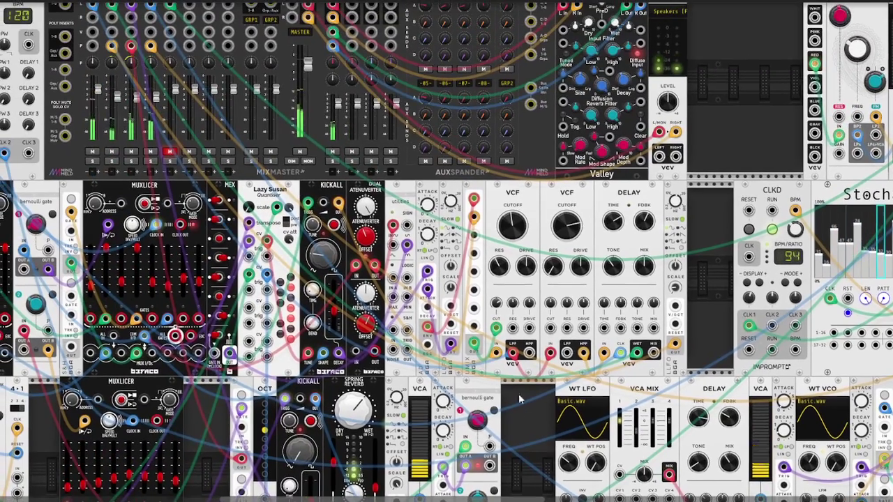
click(111, 152)
click(131, 151)
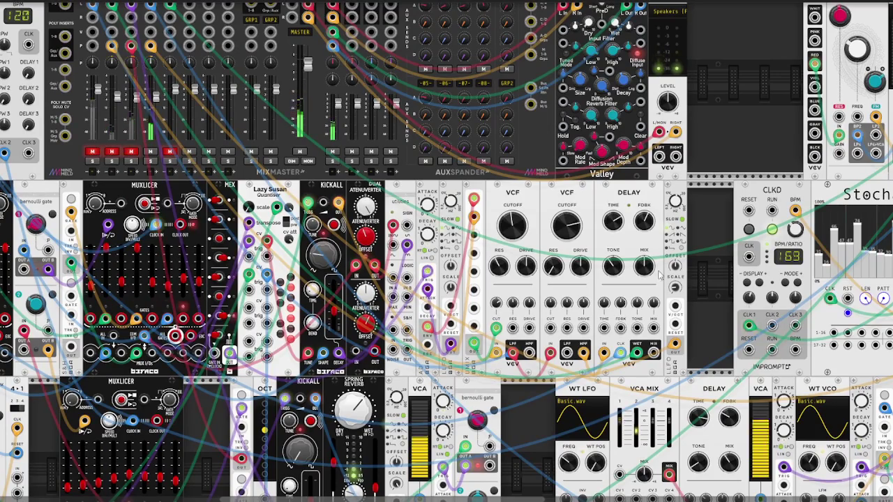
- Examine how the CLKD and Stochastic Sequencer drive the WT VCO voice, and trace the VCA MIX output to the oscillator's FM input
drag(718, 280, 349, 155)
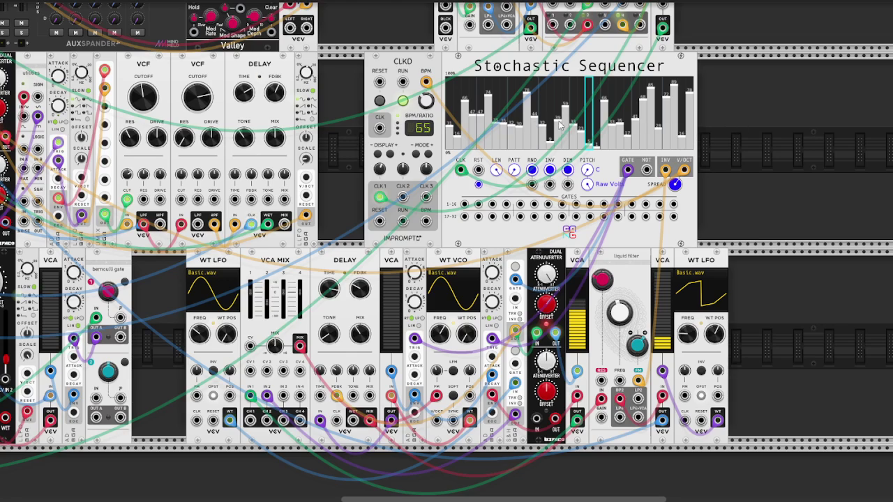
scroll(735, 158, up, 5)
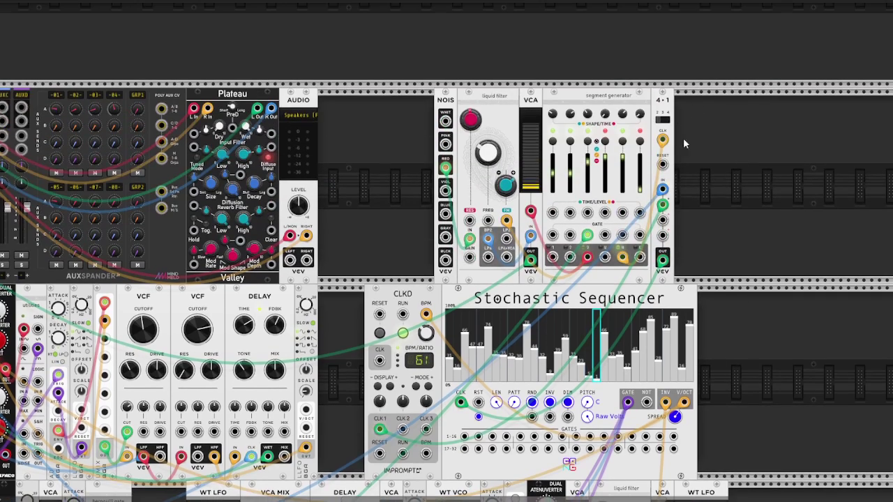
scroll(683, 137, down, 5)
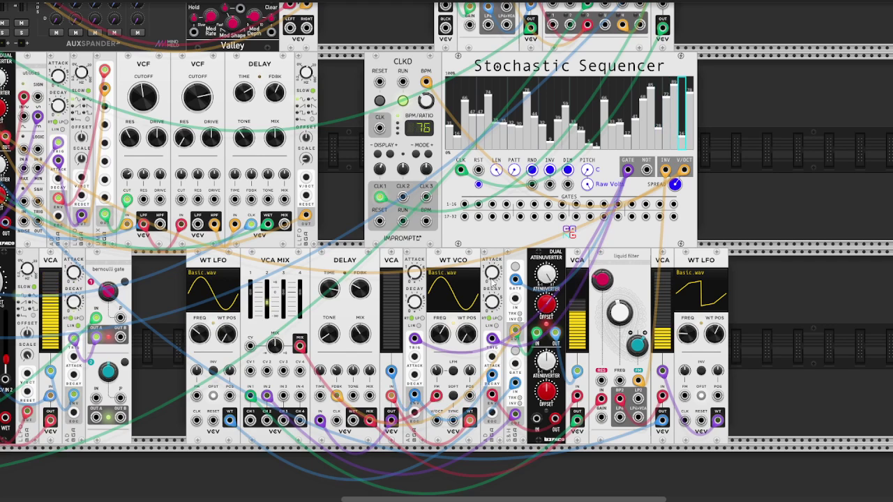
drag(498, 371, 492, 396)
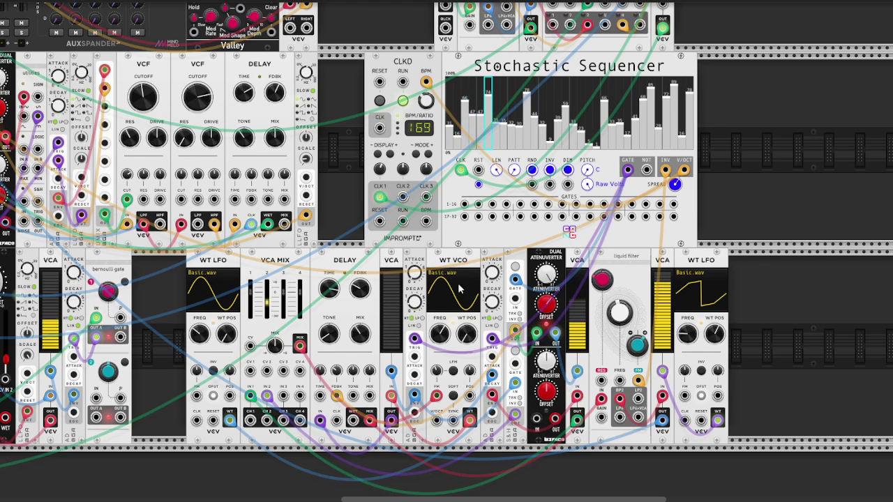
drag(299, 345, 437, 396)
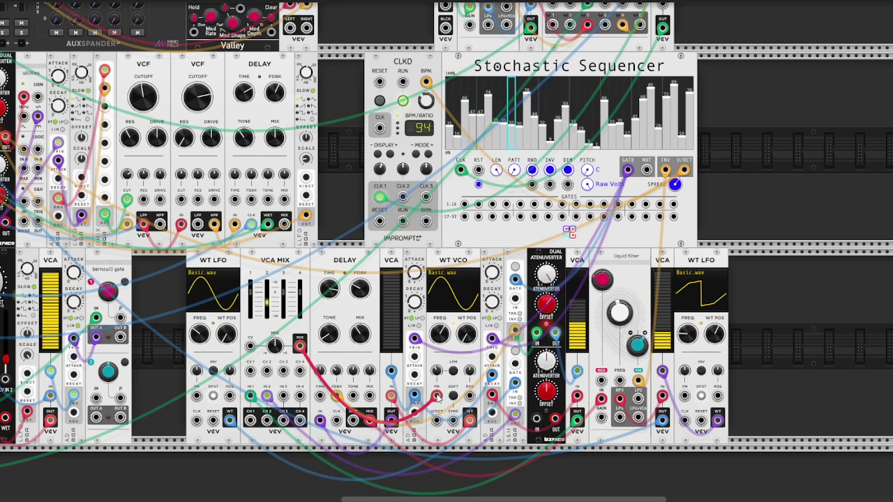
drag(436, 399, 310, 358)
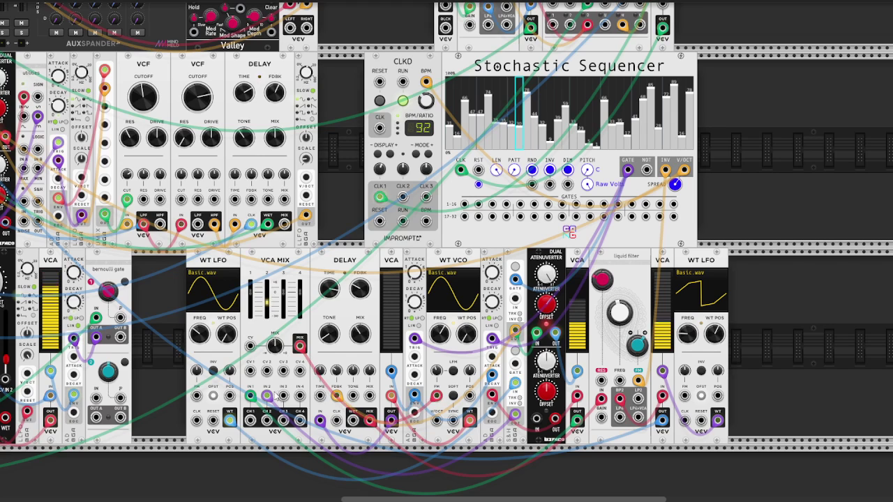
- Trace the cables feeding inputs 1 and 2 of the VCA MIX and examine the connected bottom-row Delay, VCA, WT VCO and WT LFO modules
mouse_move(277, 395)
mouse_down()
mouse_move(250, 396)
mouse_move(268, 396)
mouse_up()
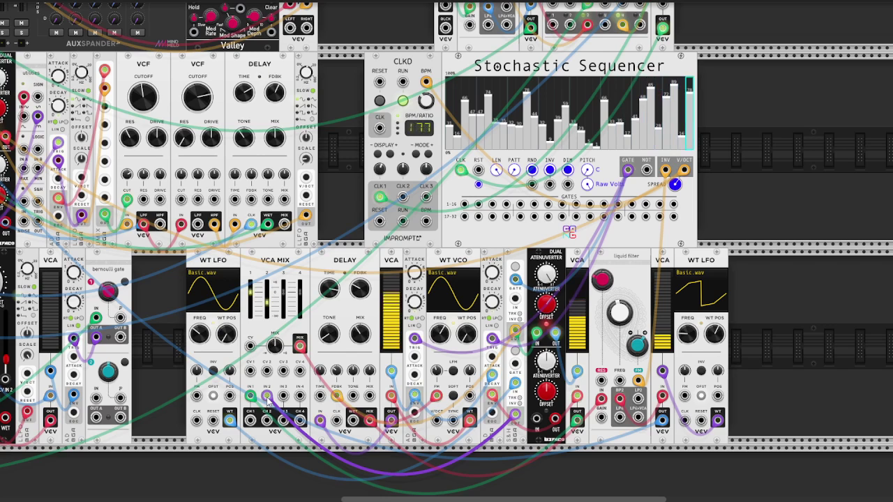
drag(268, 396, 251, 398)
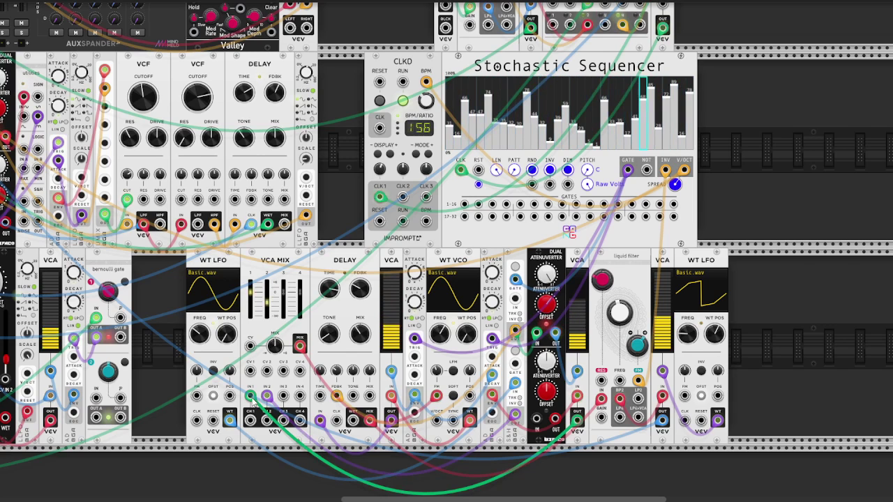
drag(252, 402, 337, 396)
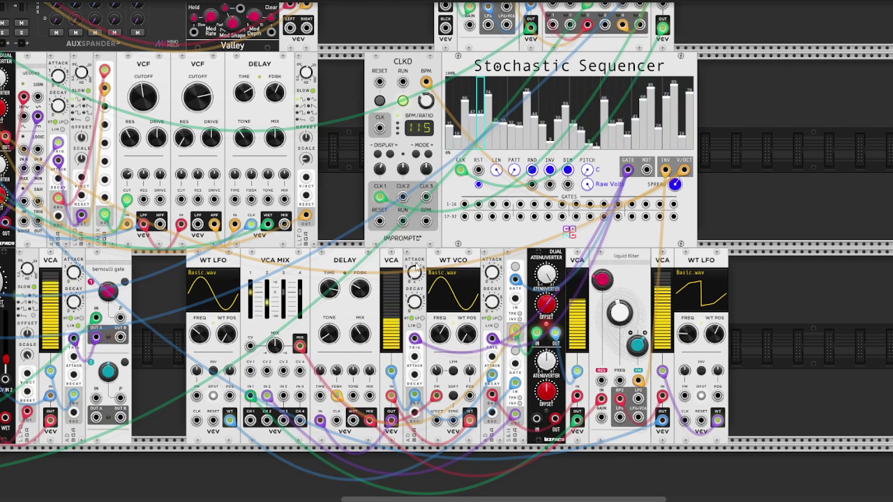
drag(268, 402, 250, 399)
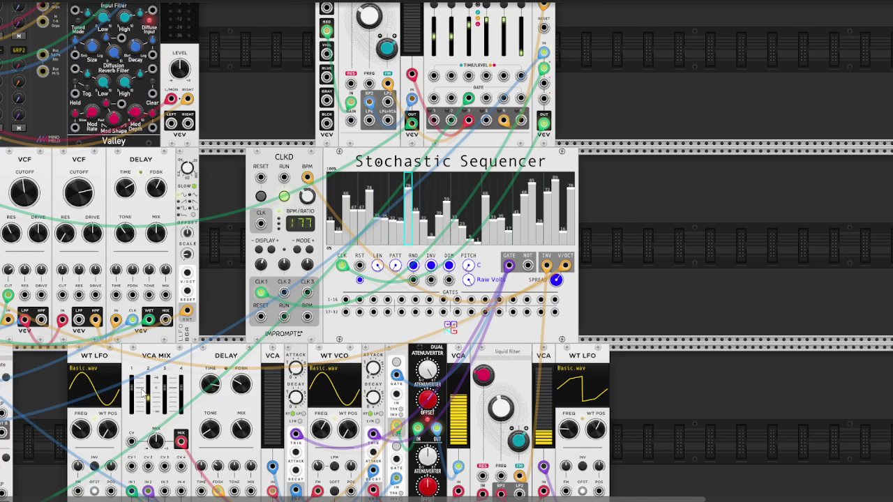
scroll(578, 375, down, 3)
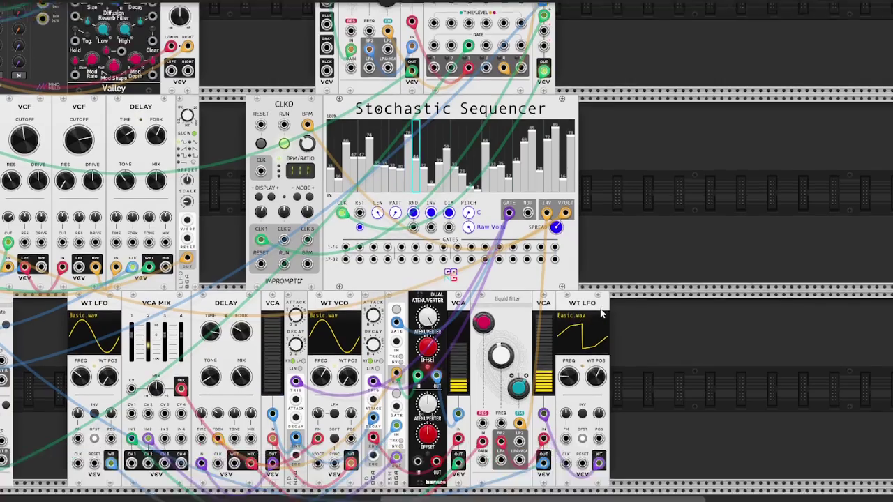
- Examine how the noise source, liquid filter, VCA, segment generator and 4-to-1 switch above the Stochastic Sequencer are connected
scroll(488, 279, up, 6)
scroll(489, 279, right, 2)
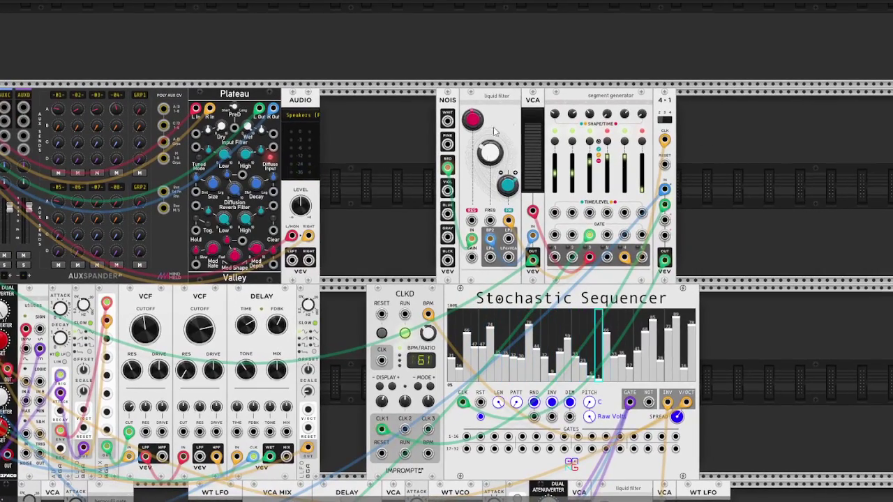
drag(349, 189, 333, 224)
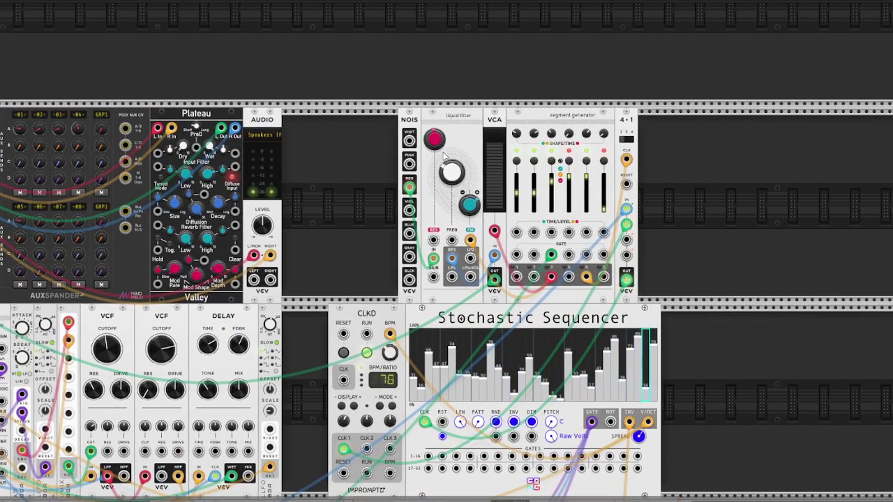
scroll(444, 196, right, 2)
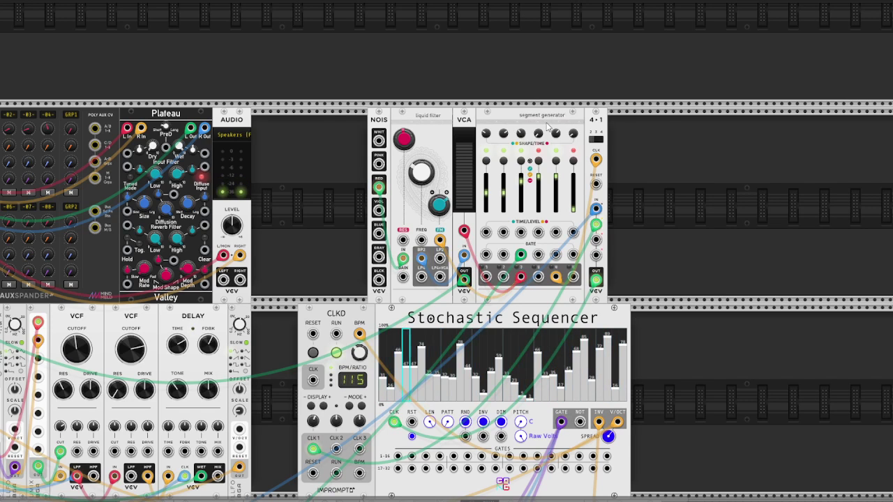
scroll(547, 126, up, 2)
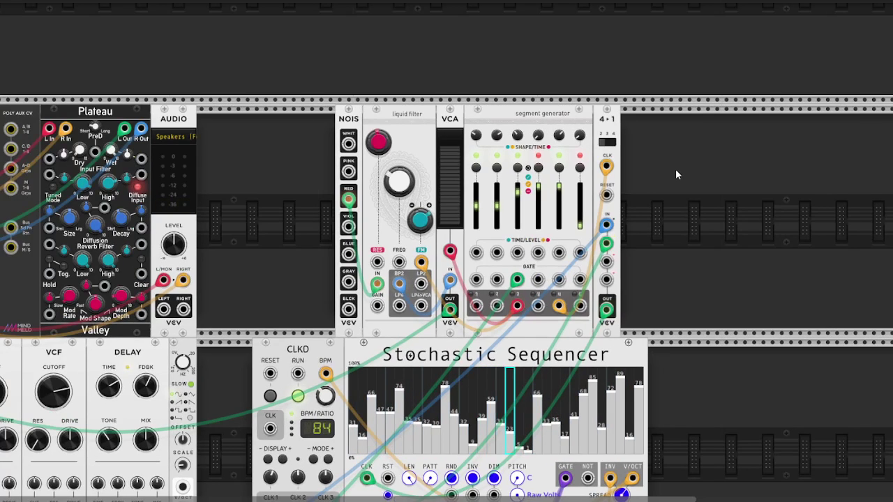
drag(675, 169, 625, 168)
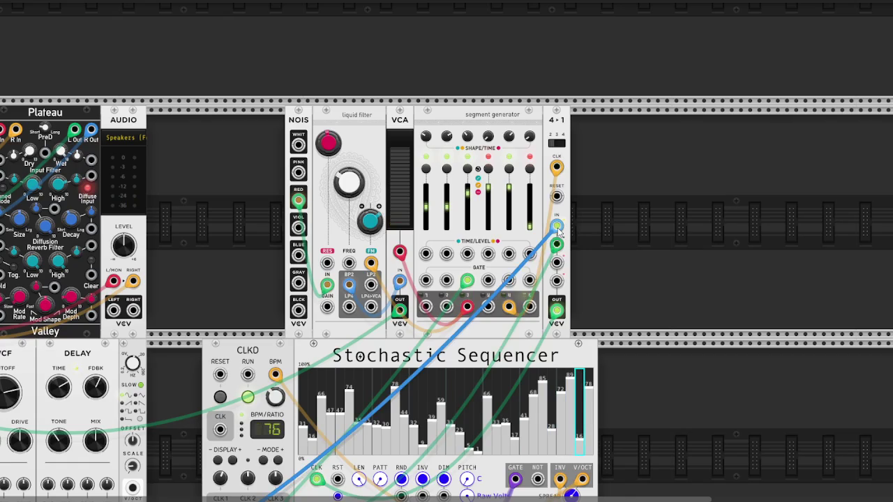
- Unmute channel 1 on the MixMaster mixer
drag(224, 207, 668, 120)
scroll(457, 203, down, 4)
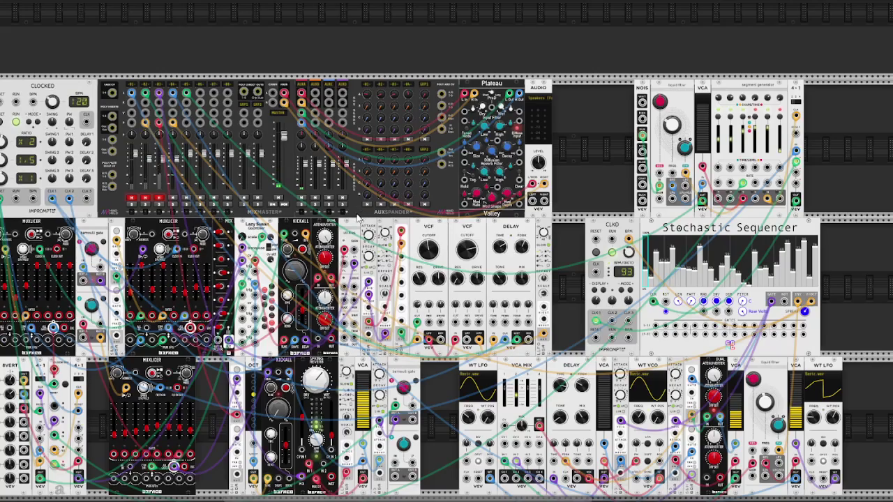
drag(146, 198, 169, 183)
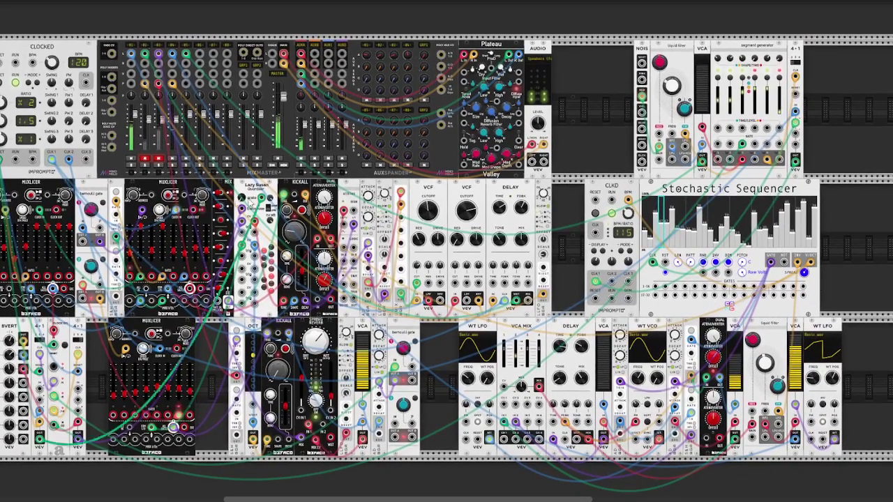